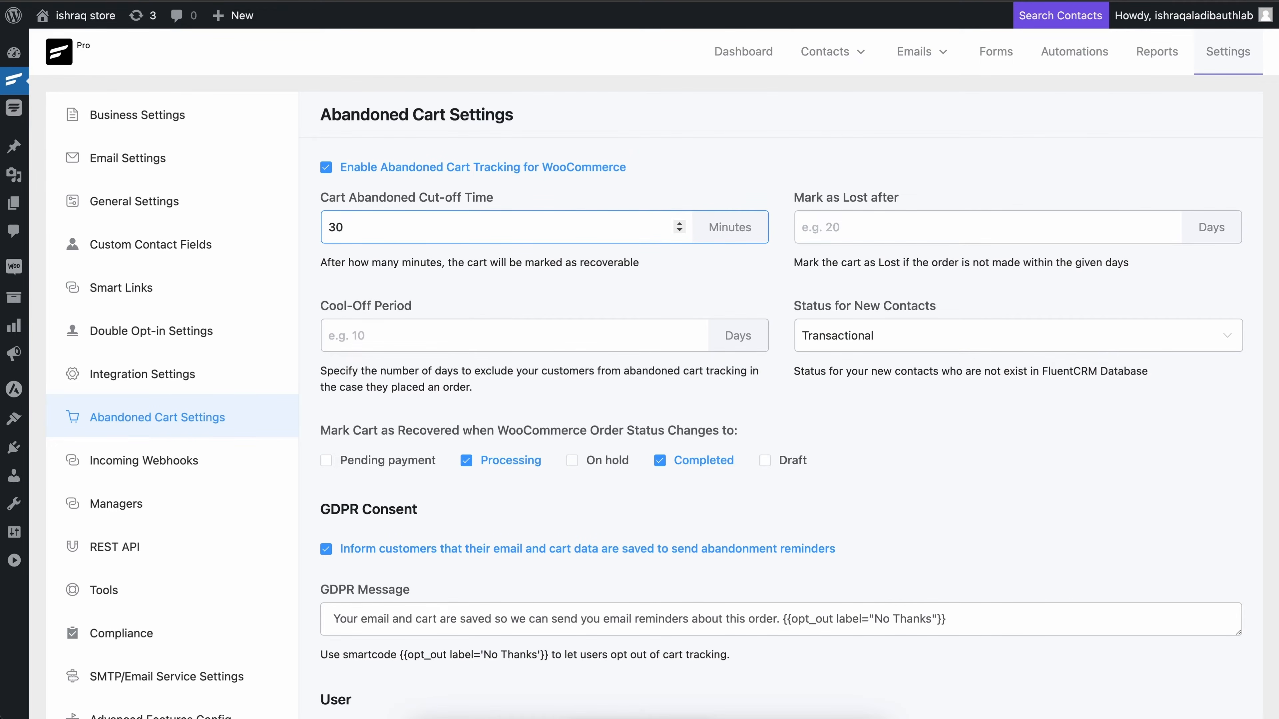
# Step: Set the cool-off period to 10 days and mark carts as lost after 20 days
pyautogui.click(358, 284)
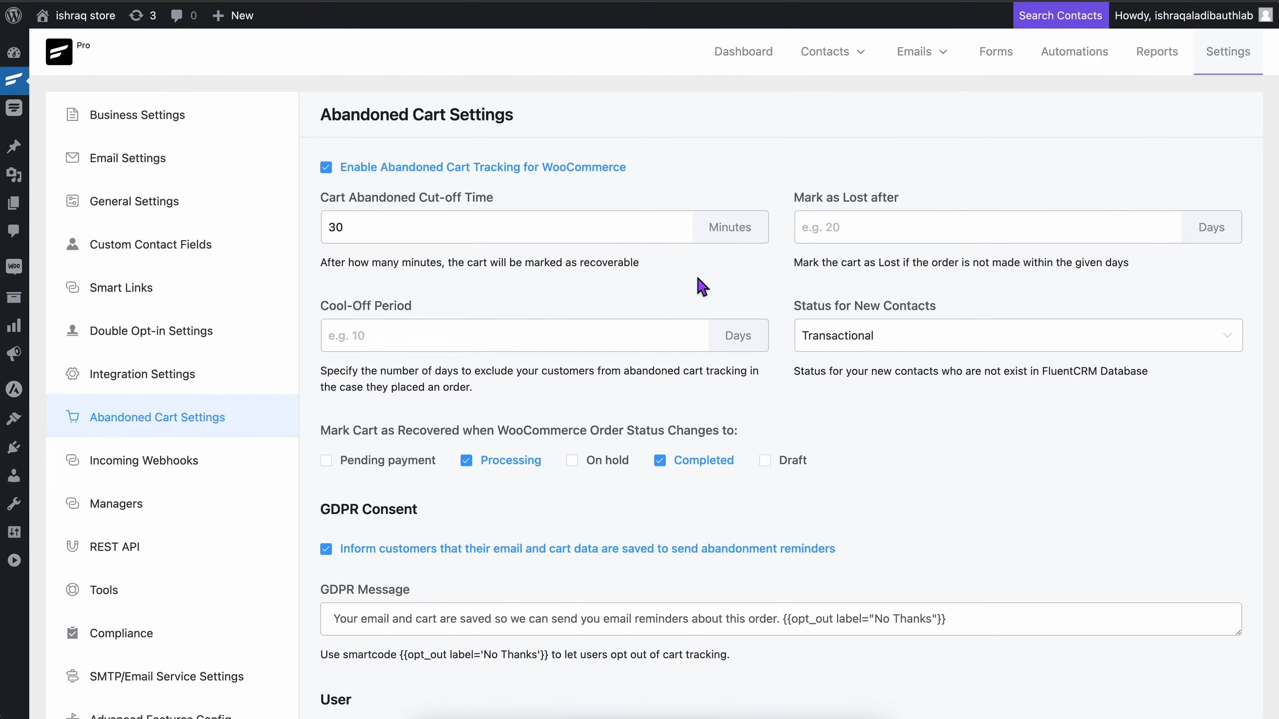
pyautogui.click(506, 337)
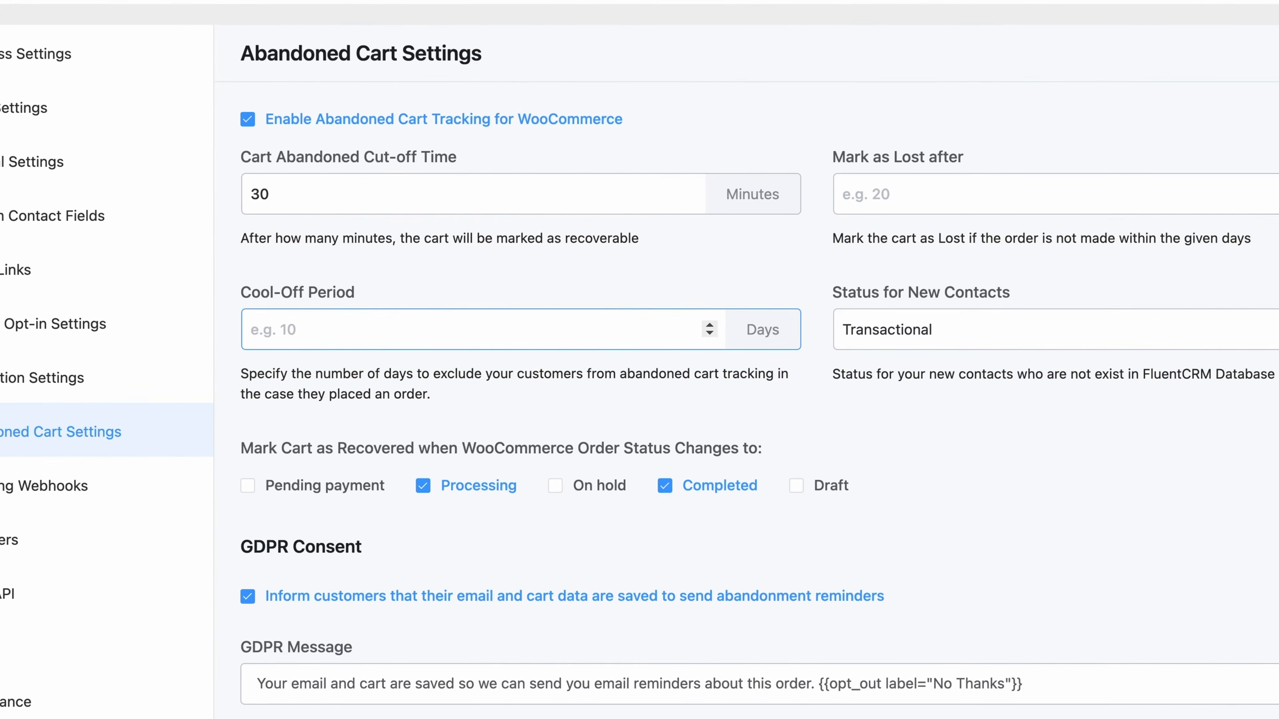
pyautogui.write('10')
pyautogui.click(654, 404)
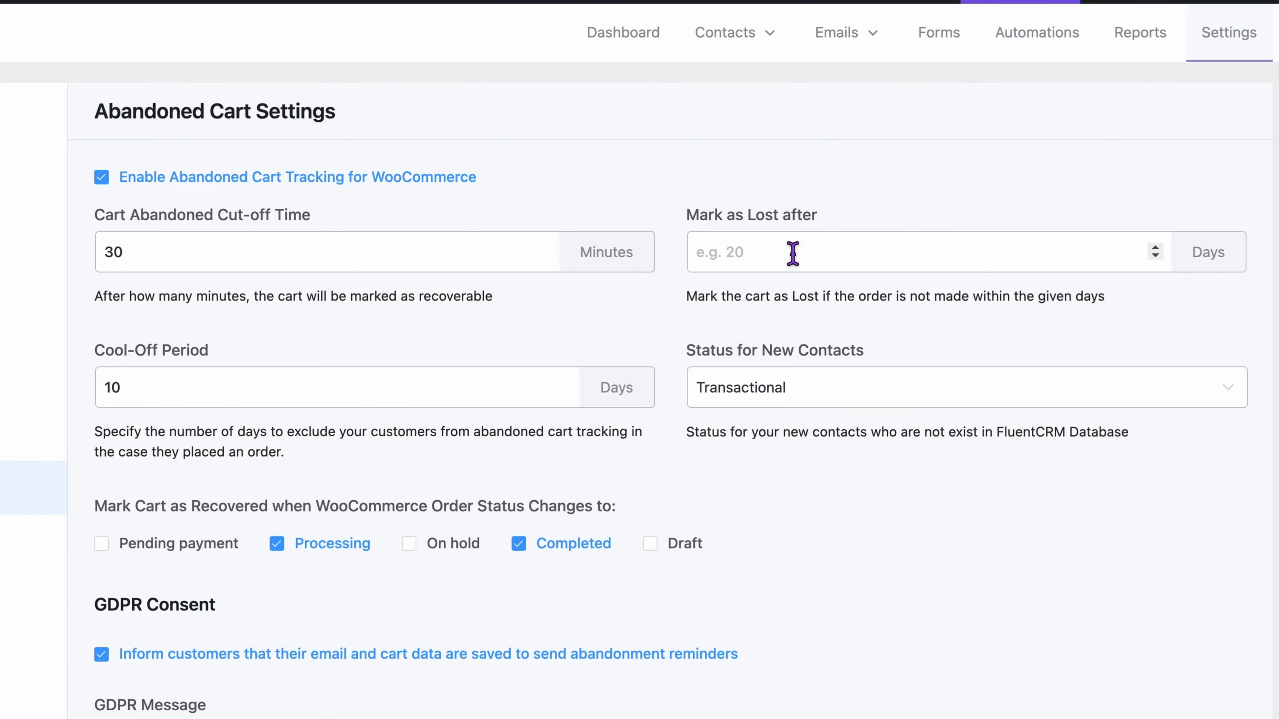
pyautogui.click(792, 253)
pyautogui.write('20')
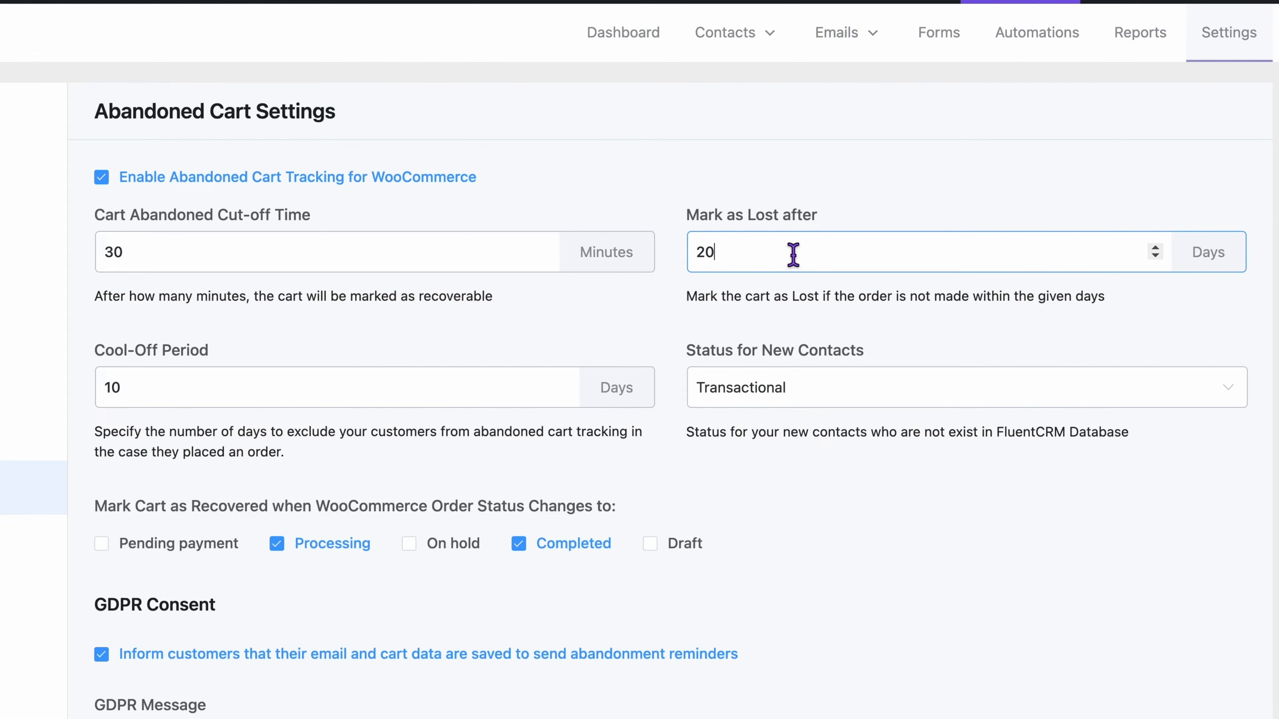
pyautogui.click(795, 303)
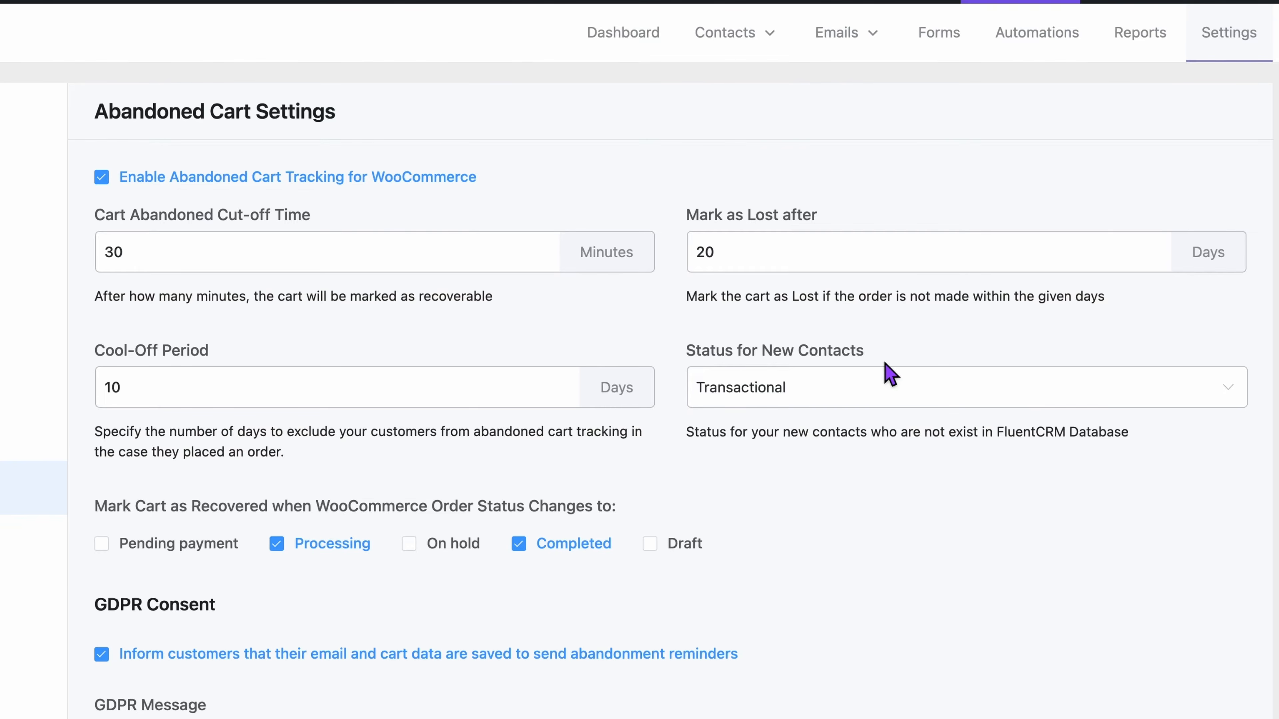
# Step: Choose Transactional as the status for new contacts in the abandoned cart settings
pyautogui.click(891, 397)
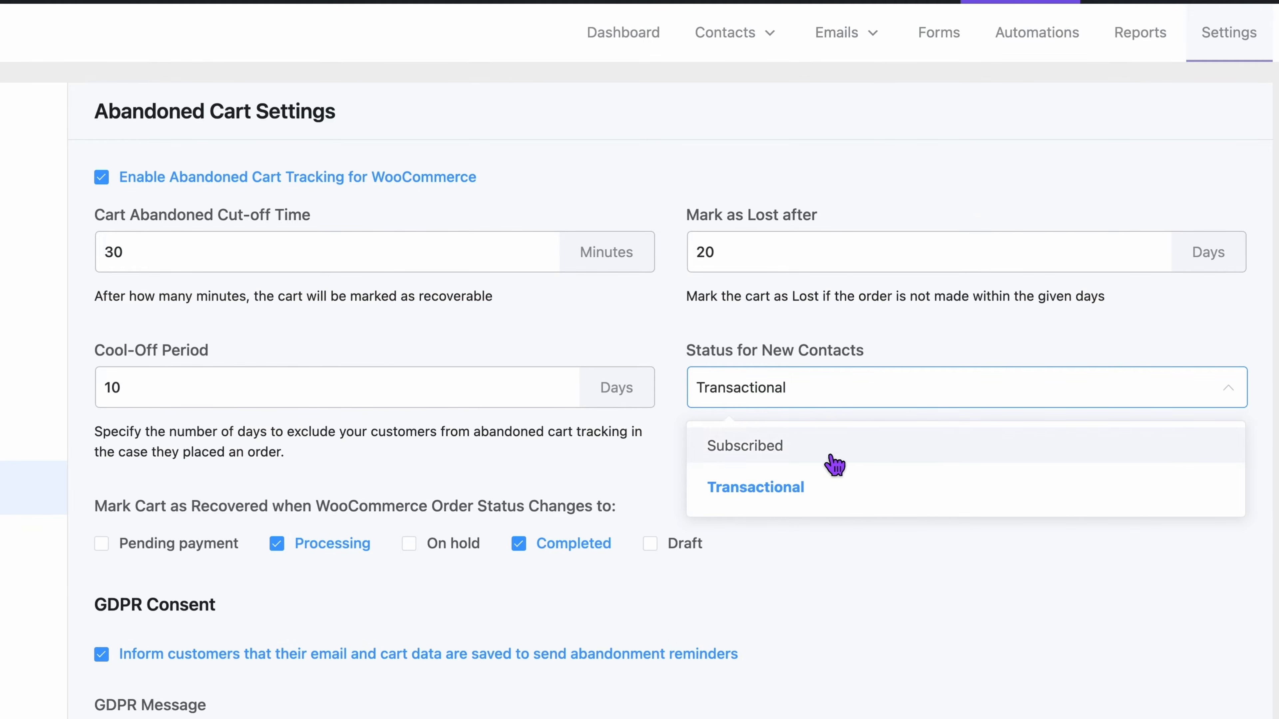
pyautogui.click(805, 488)
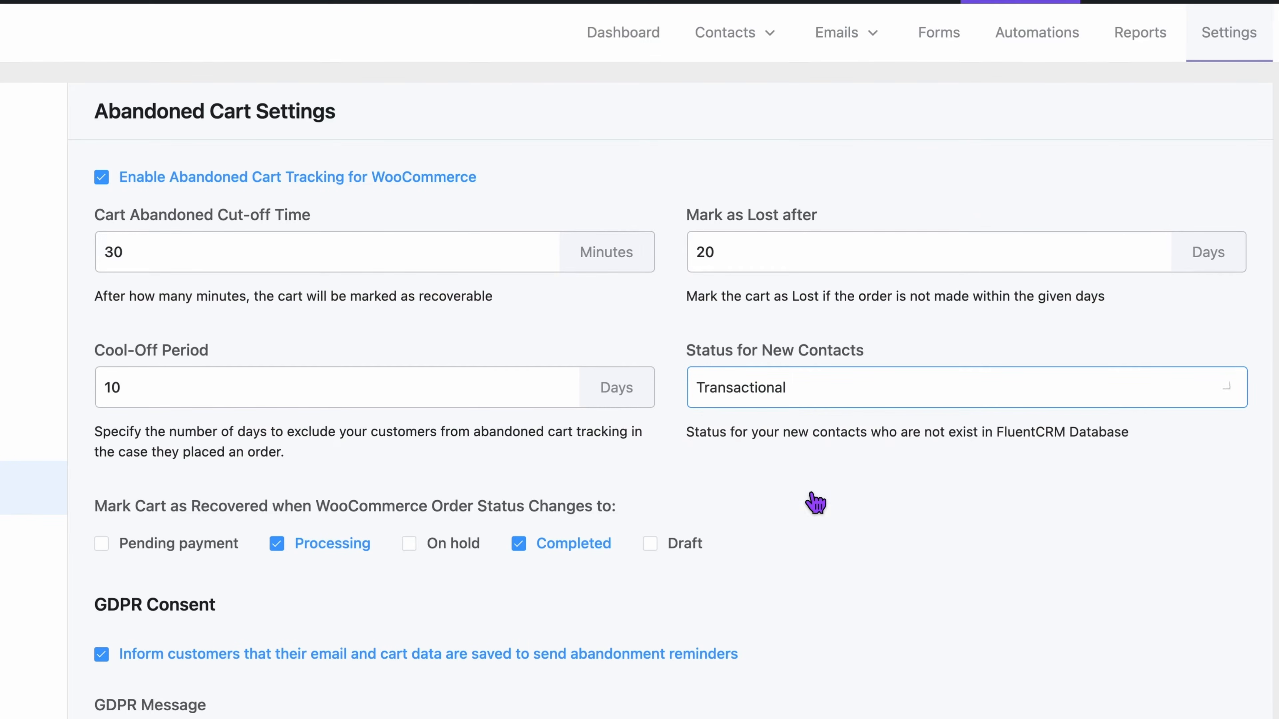
pyautogui.click(808, 475)
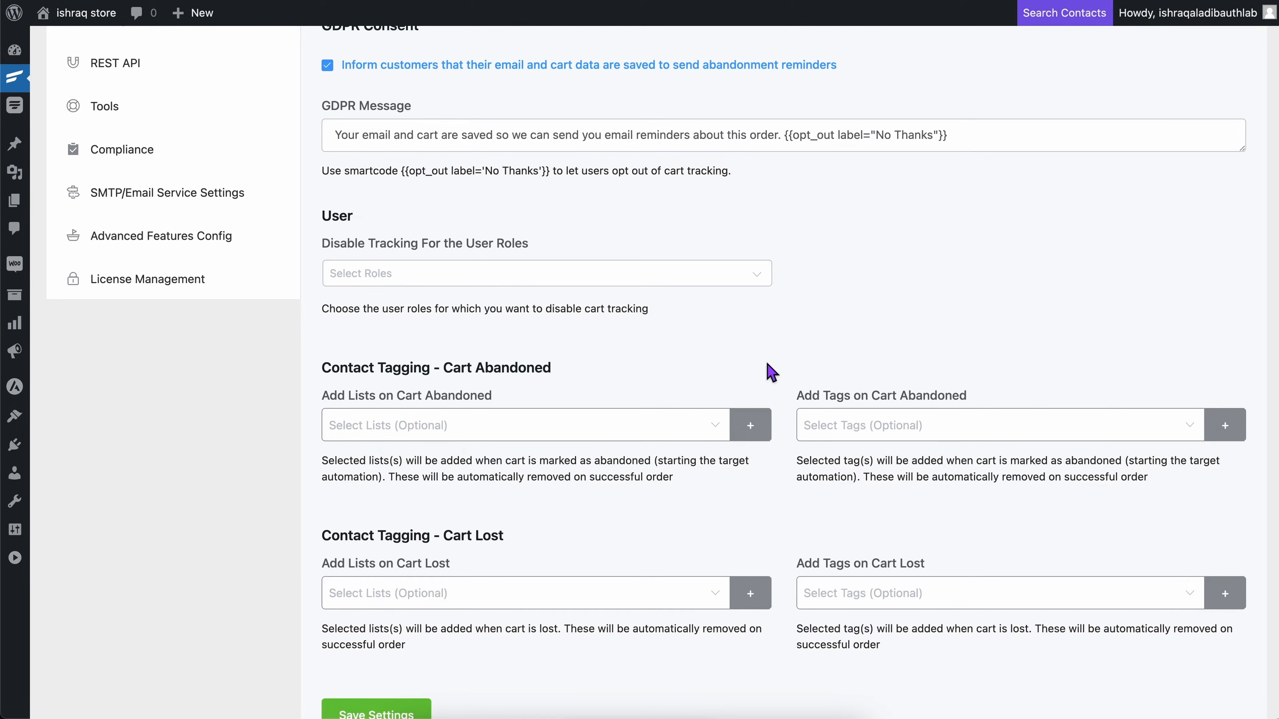
# Step: Disable cart tracking for the Editor, Author and Contributor user roles
pyautogui.click(625, 276)
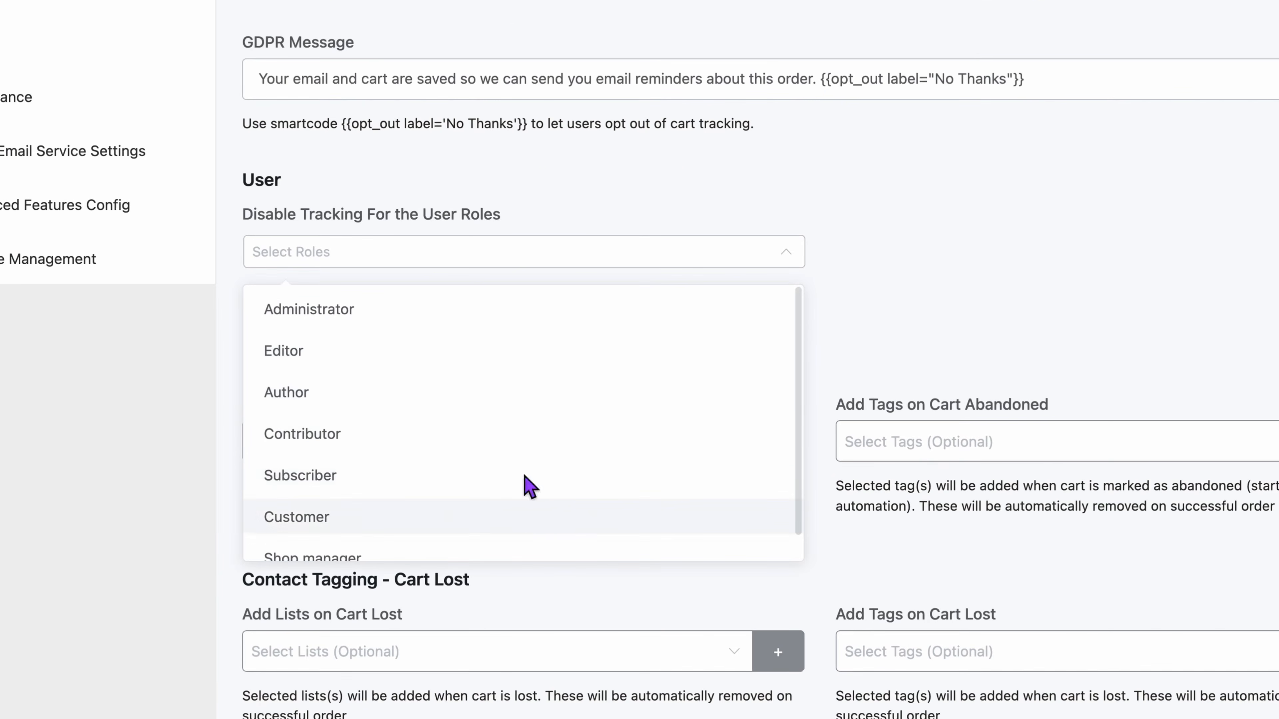
pyautogui.click(510, 368)
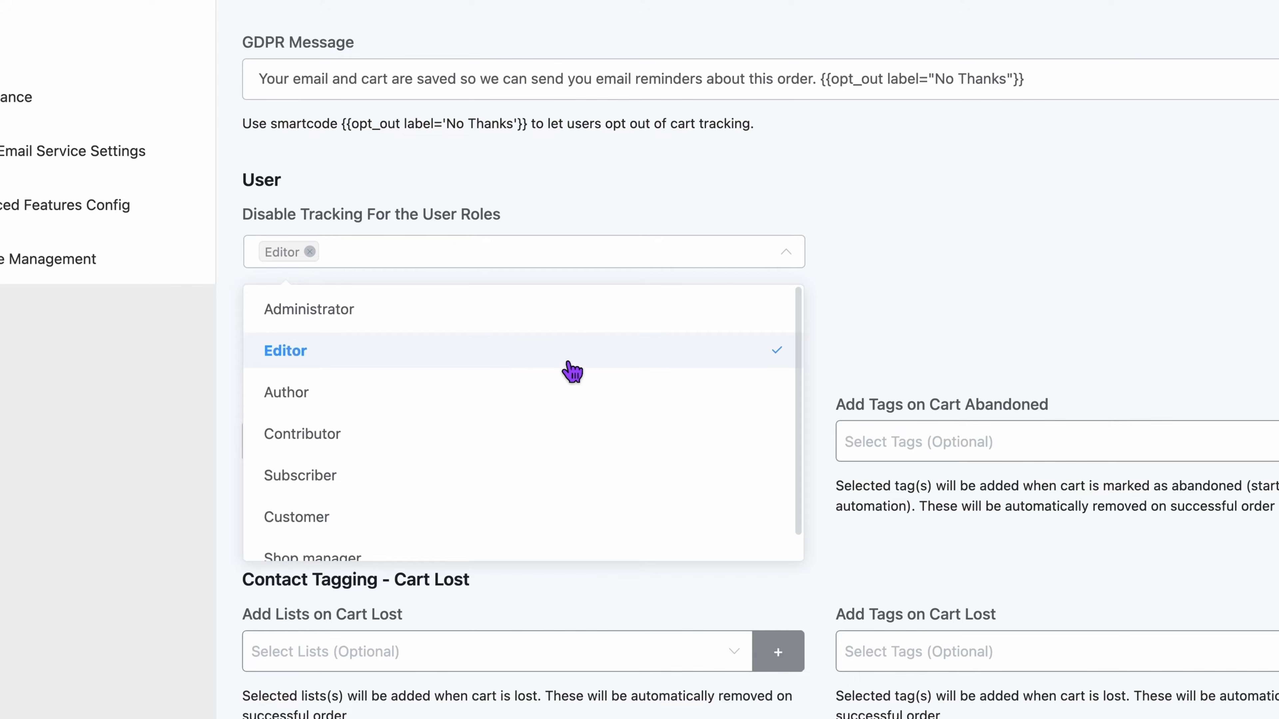
pyautogui.click(571, 407)
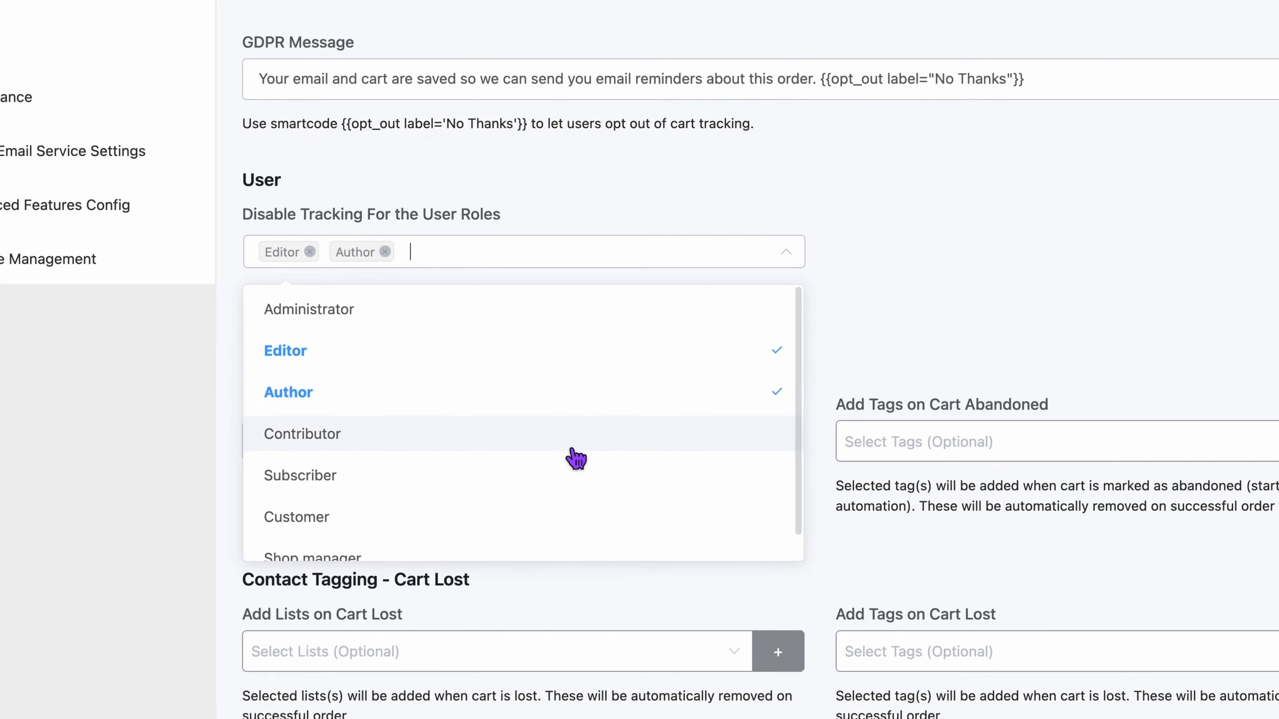
pyautogui.click(572, 446)
pyautogui.click(894, 313)
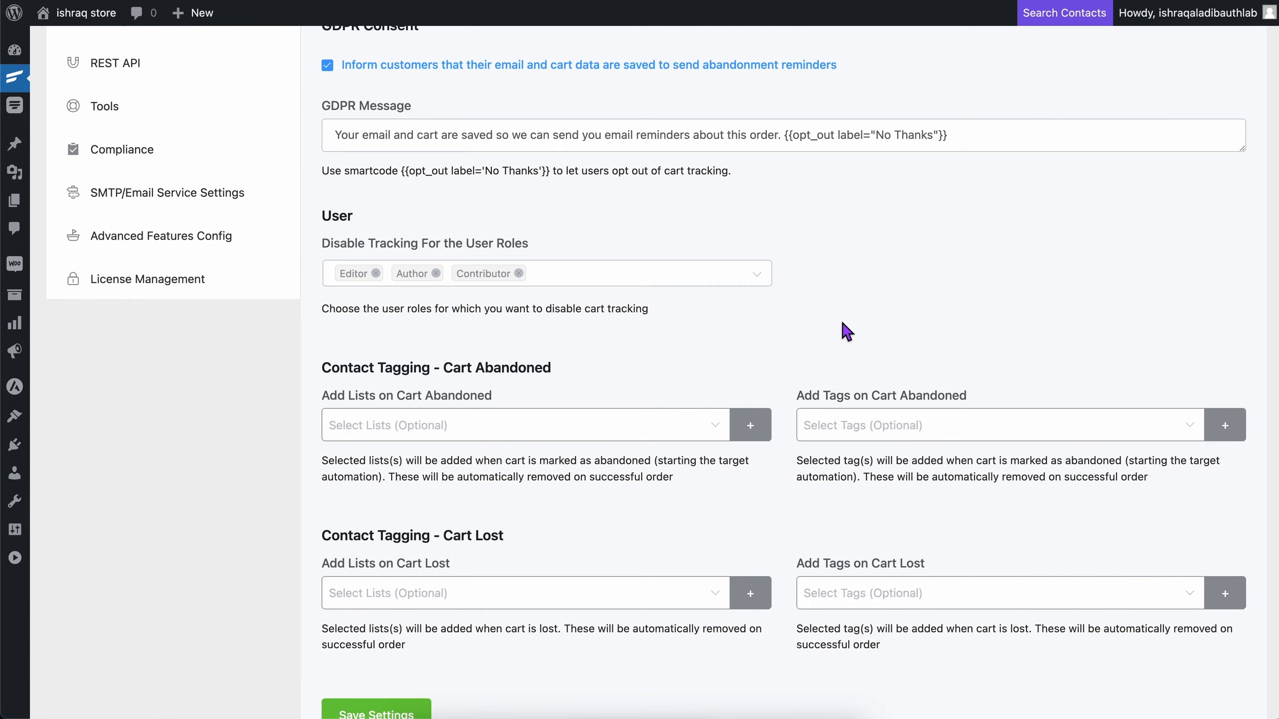
# Step: Add the Potential and Visitor lists to contacts whose cart is marked as abandoned
pyautogui.scroll(-3, 846, 331)
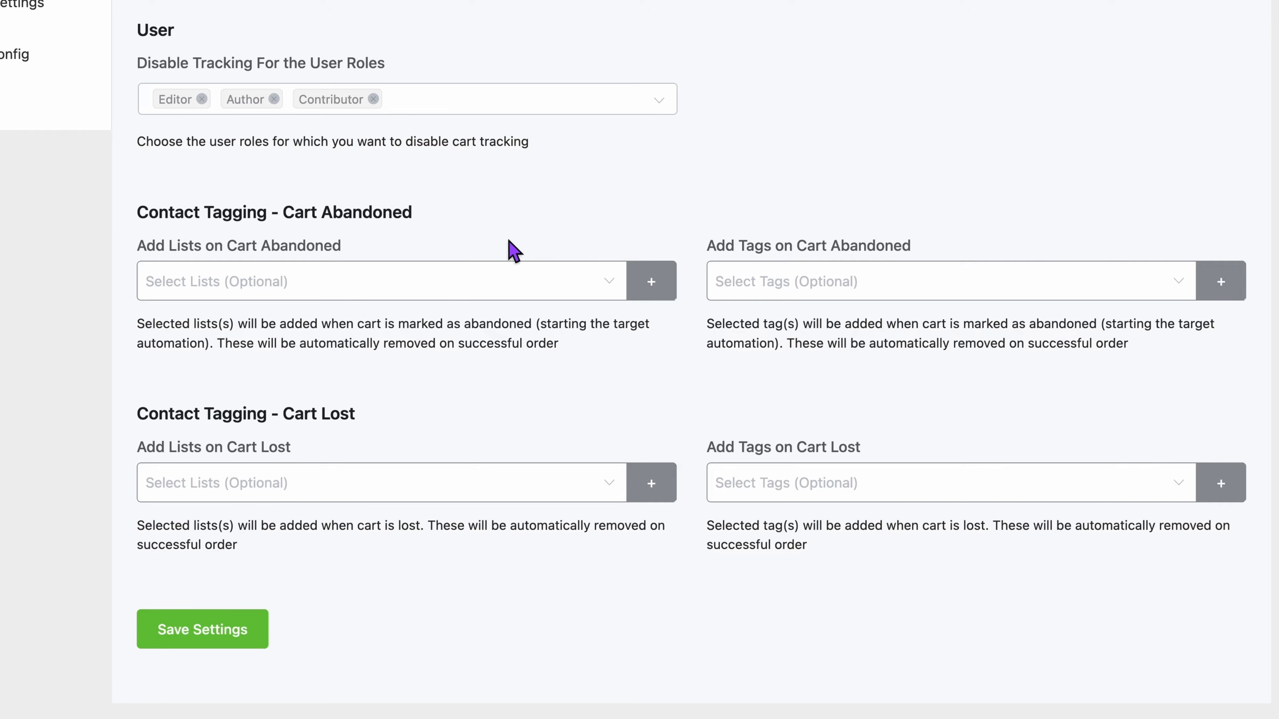
pyautogui.click(610, 292)
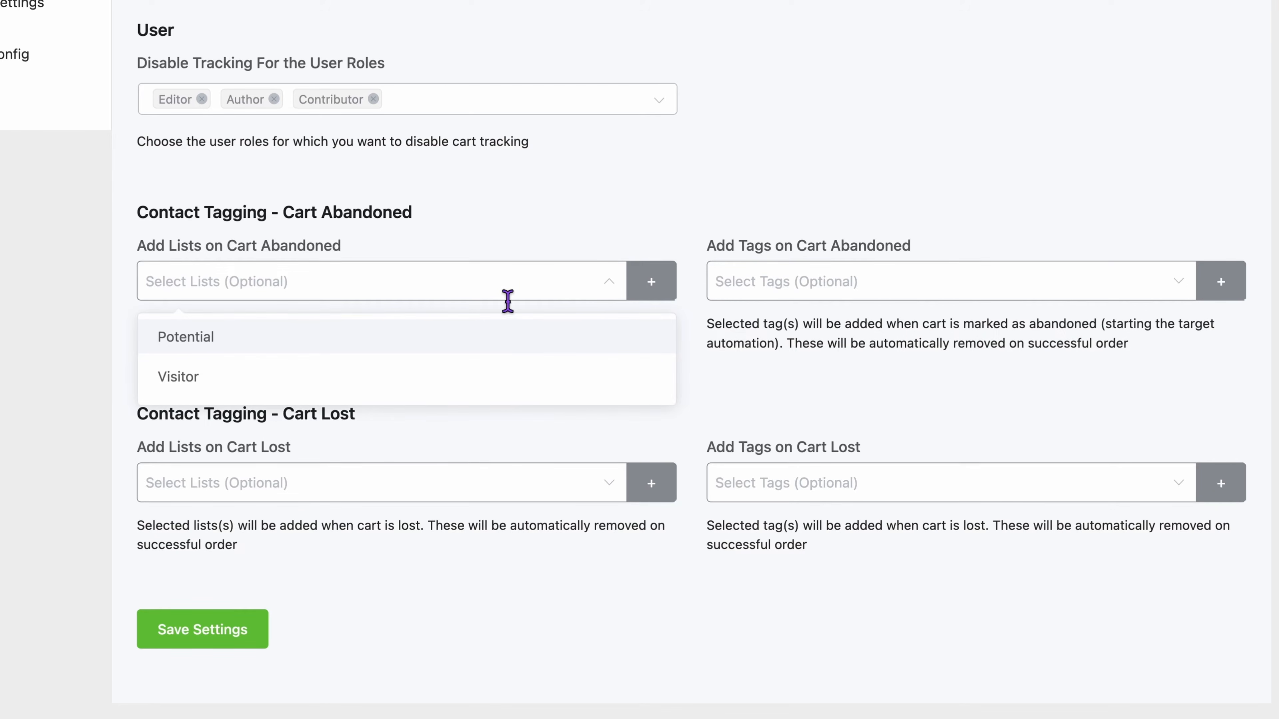
pyautogui.click(226, 354)
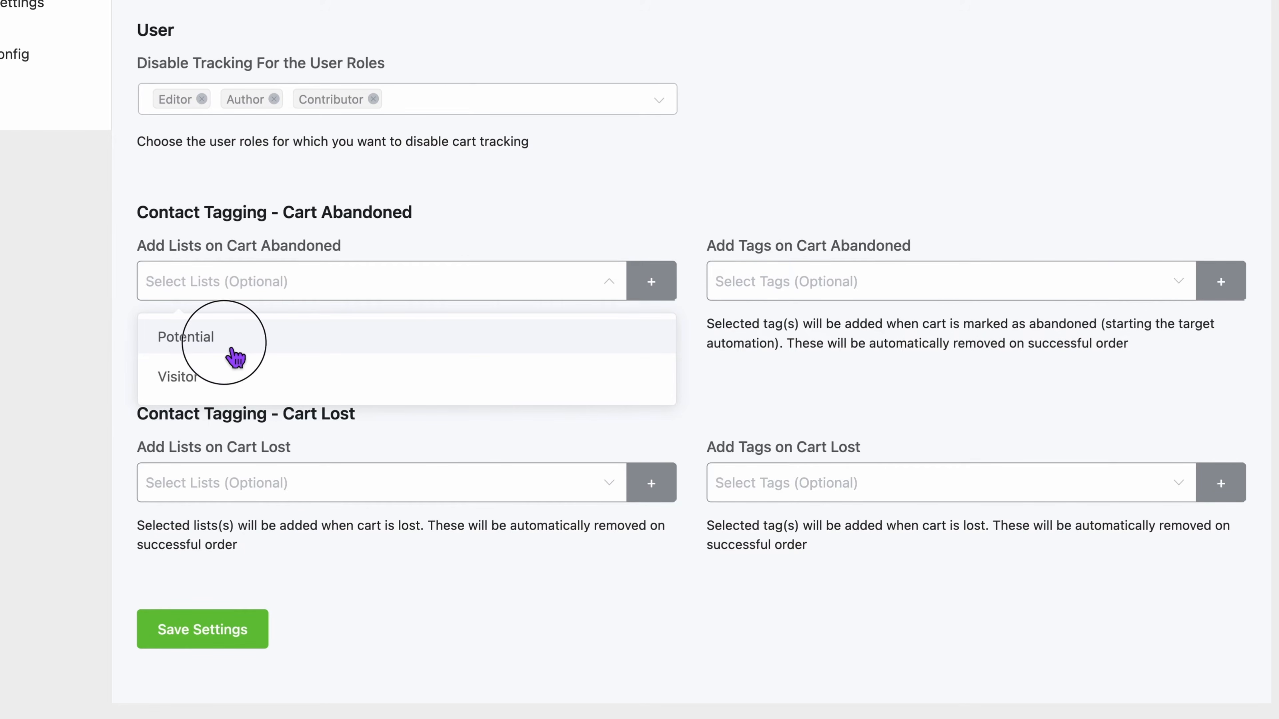
pyautogui.click(221, 386)
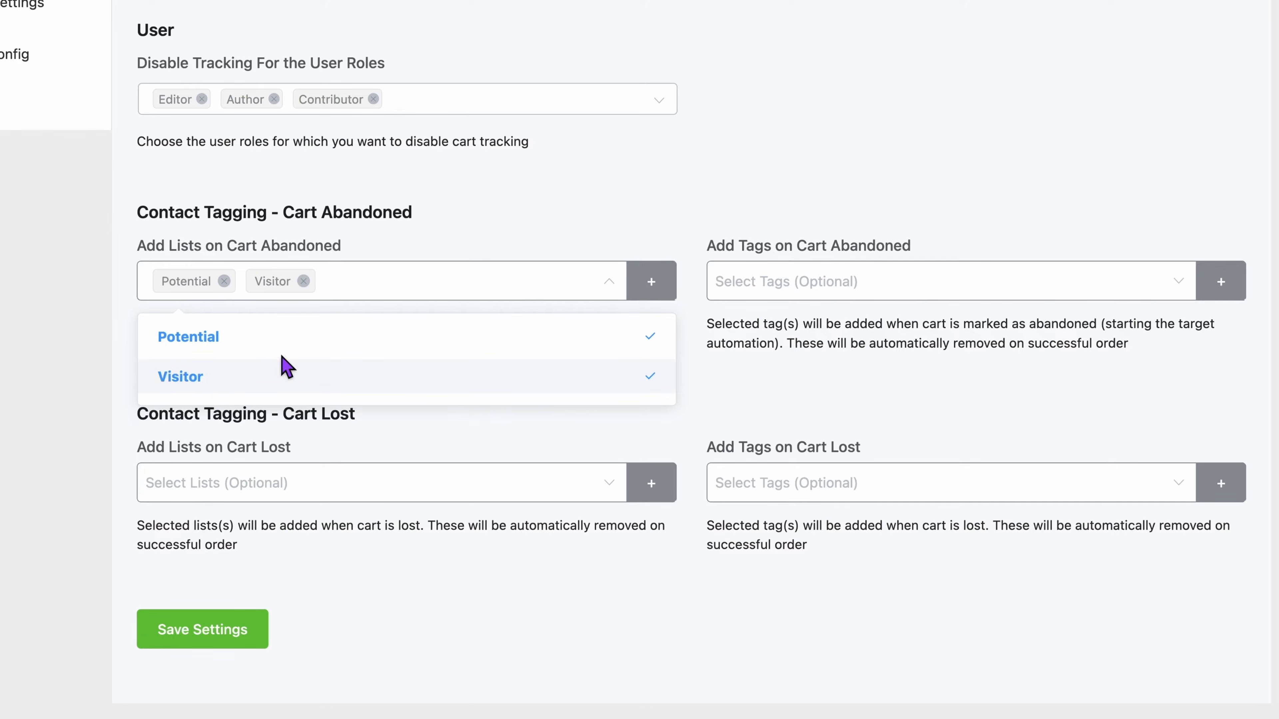
pyautogui.click(610, 294)
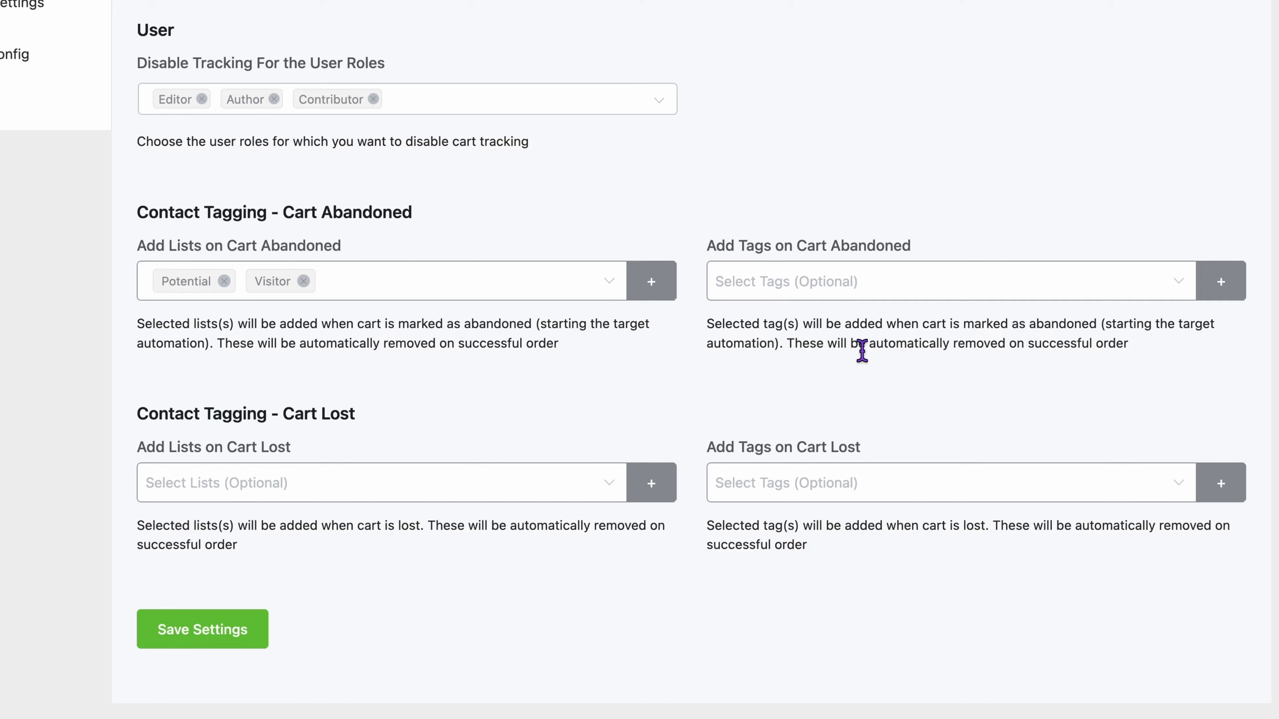
# Step: Add the City People and iphone user tags to contacts whose cart is marked as abandoned
pyautogui.click(1183, 283)
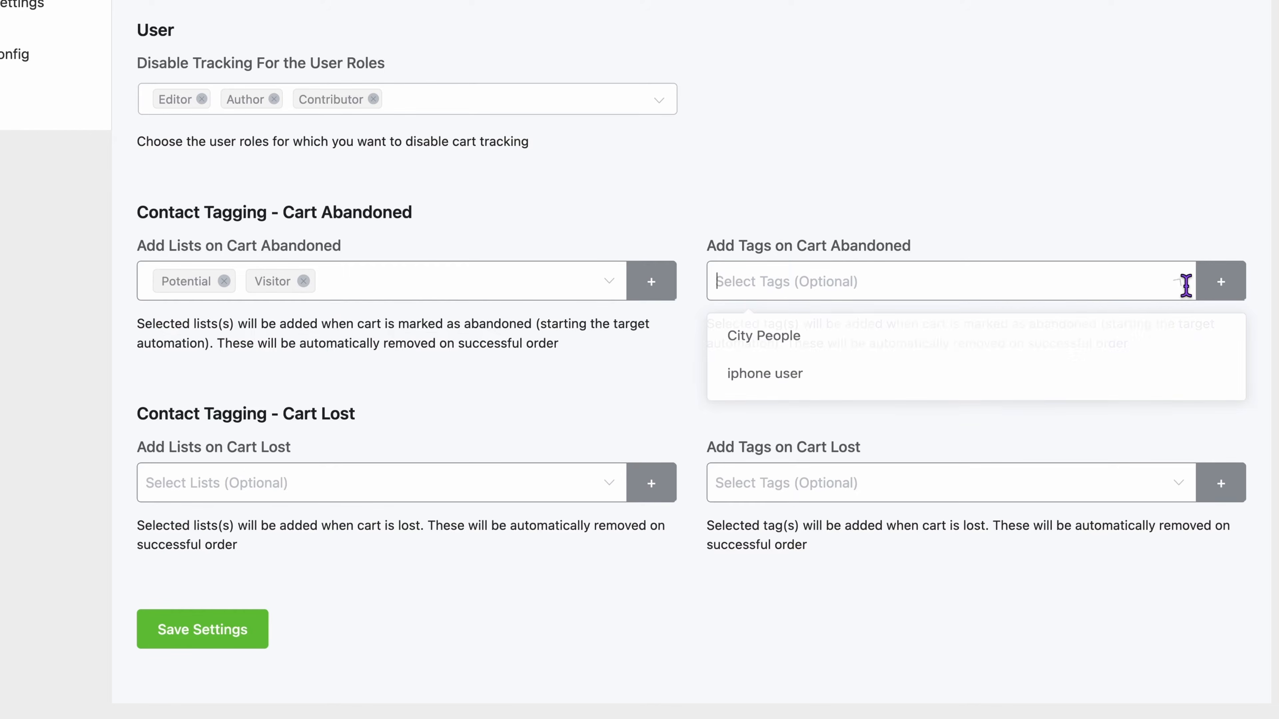
pyautogui.click(817, 350)
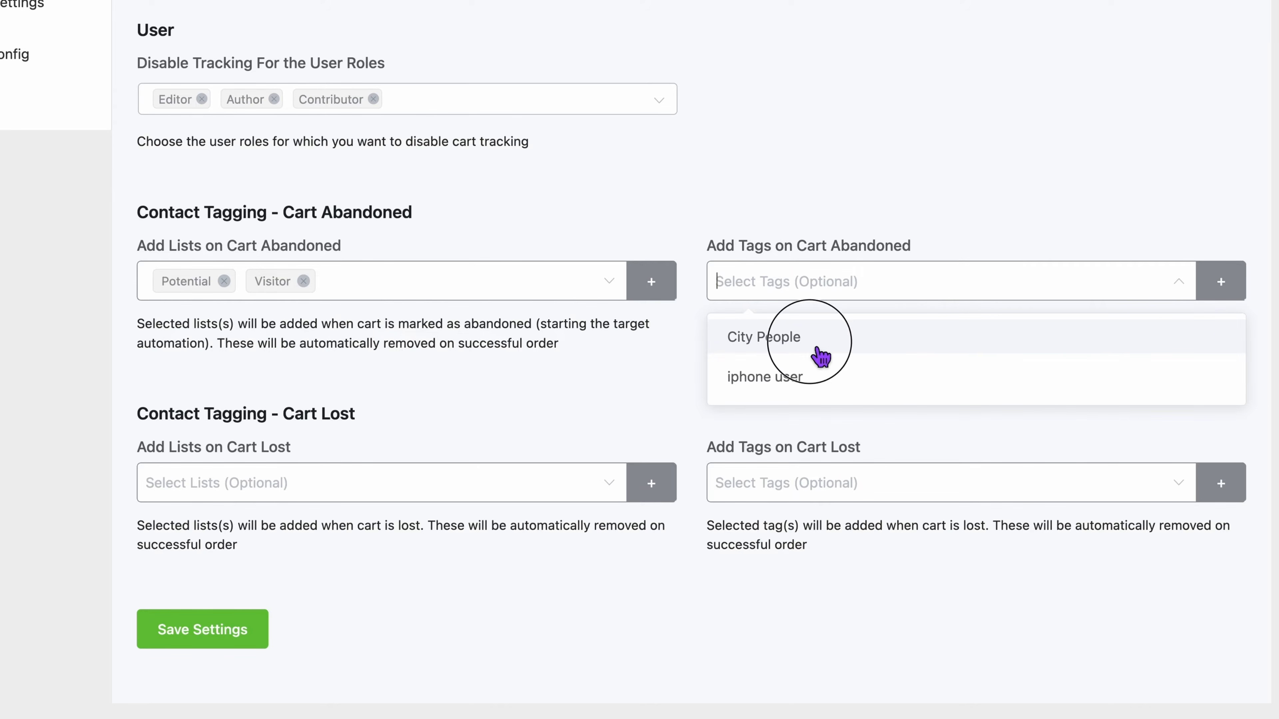
pyautogui.click(820, 387)
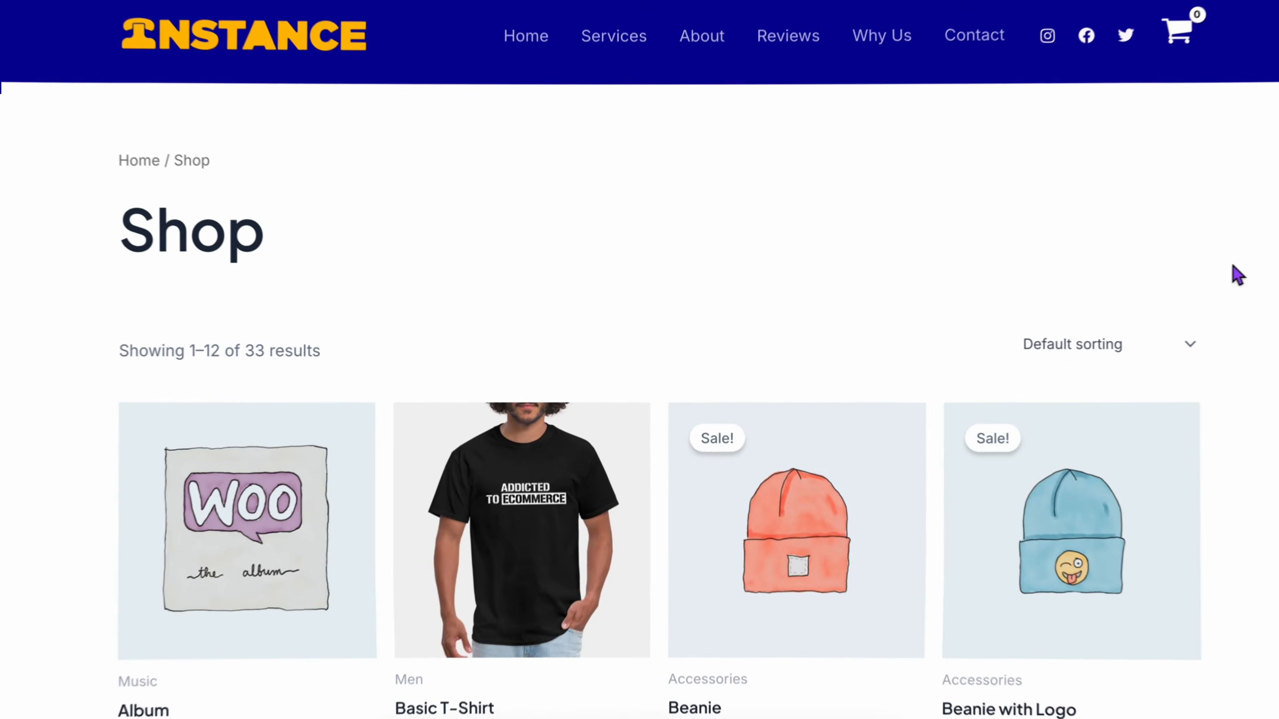
# Step: On the storefront's Shop page, open the Basic T-Shirt and add one in size Large to the cart
pyautogui.scroll(-3, 1214, 277)
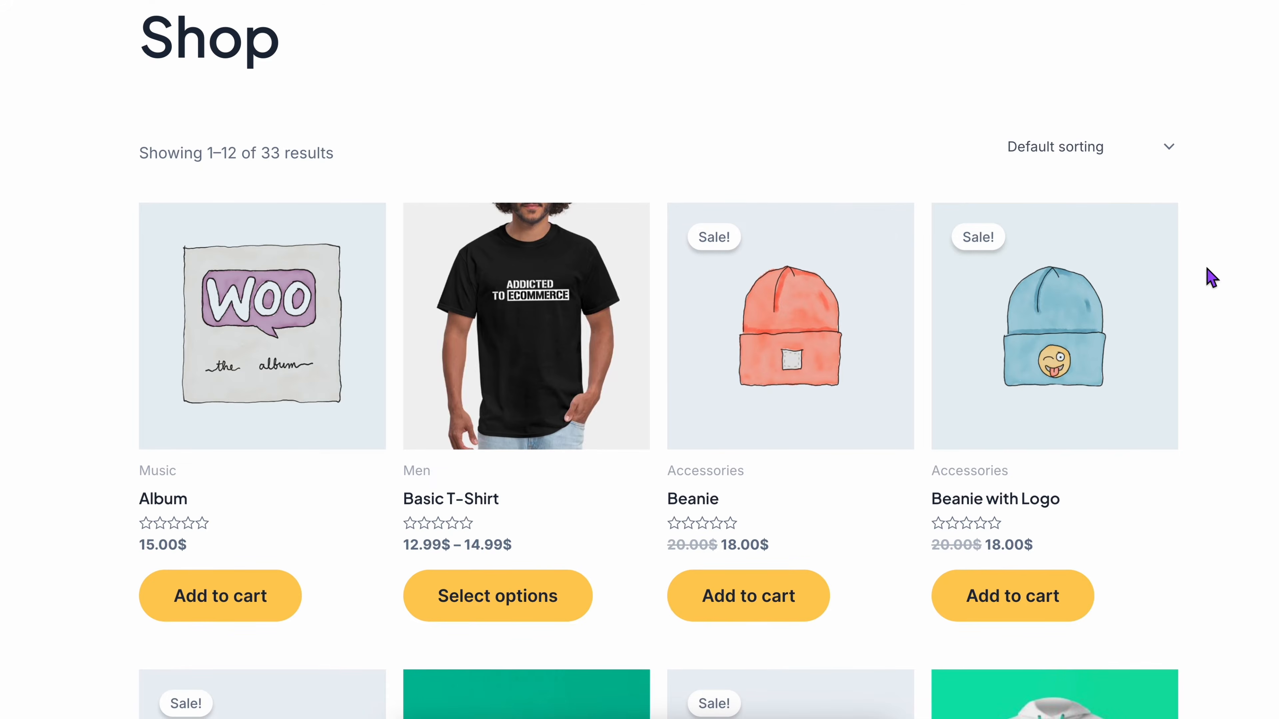
pyautogui.click(511, 600)
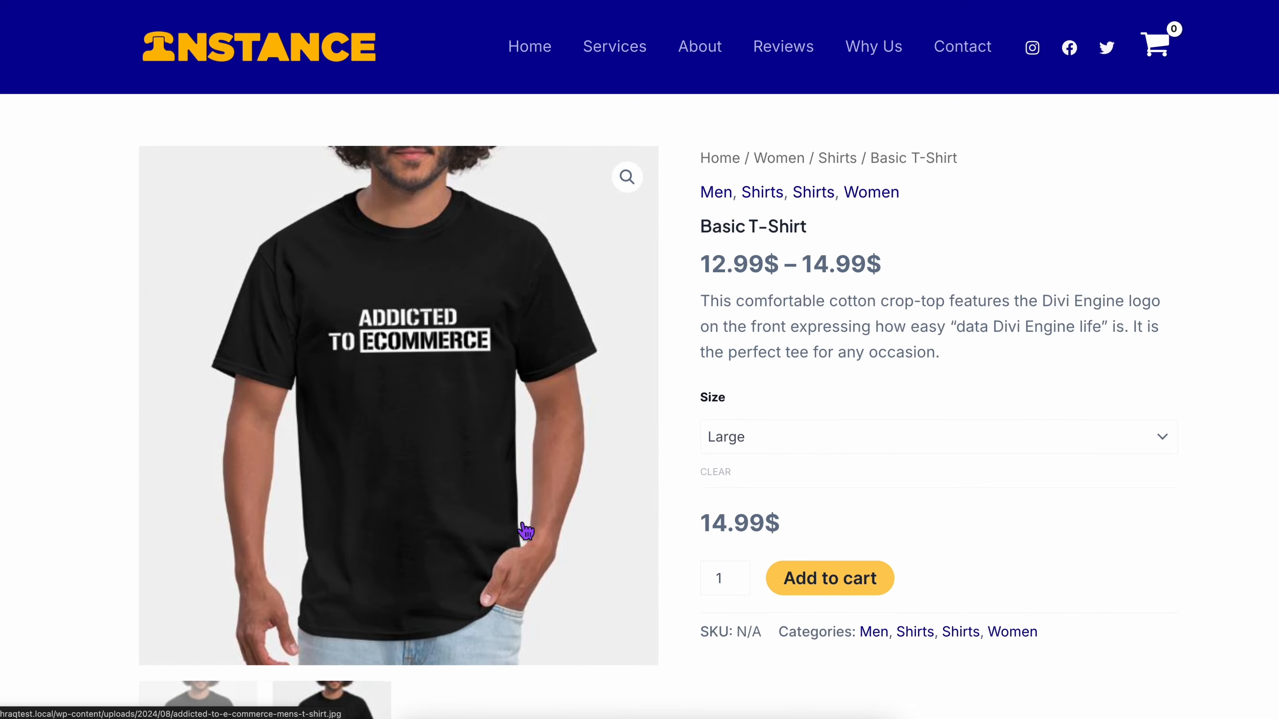
pyautogui.click(811, 591)
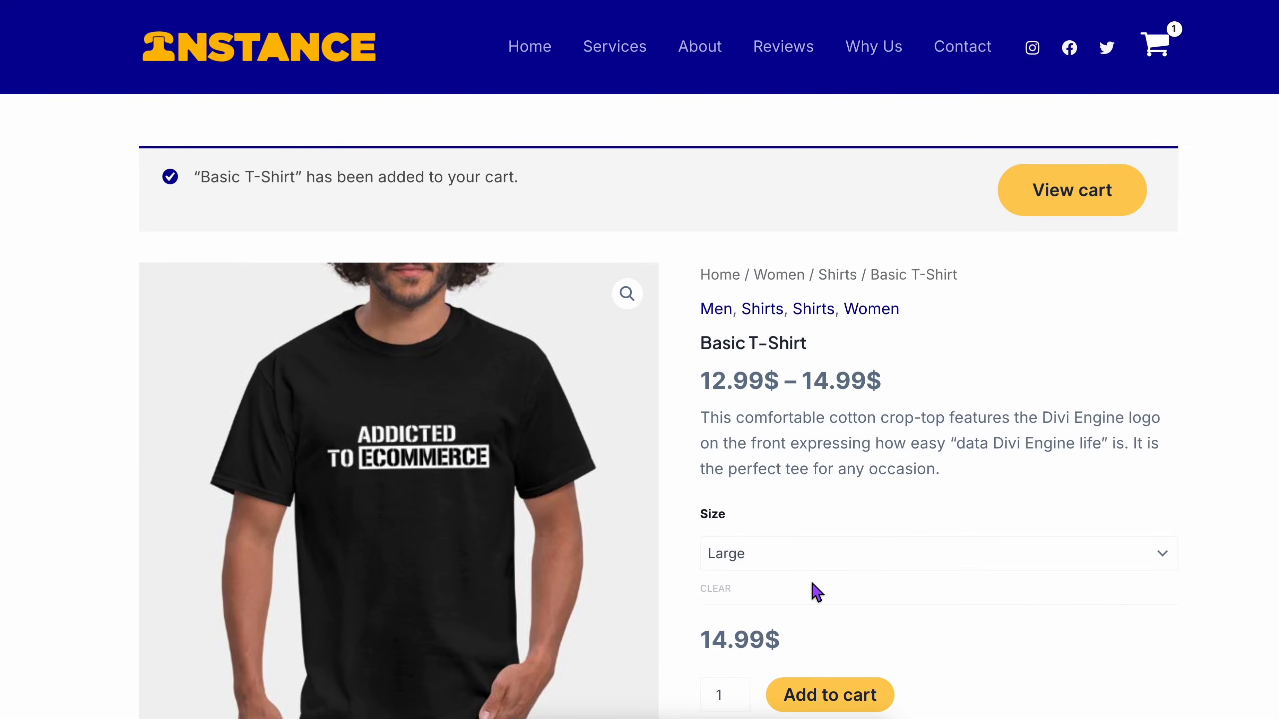
# Step: Check out the T-shirt using the customer's billing details and cash on delivery as the payment method
pyautogui.moveTo(1158, 59)
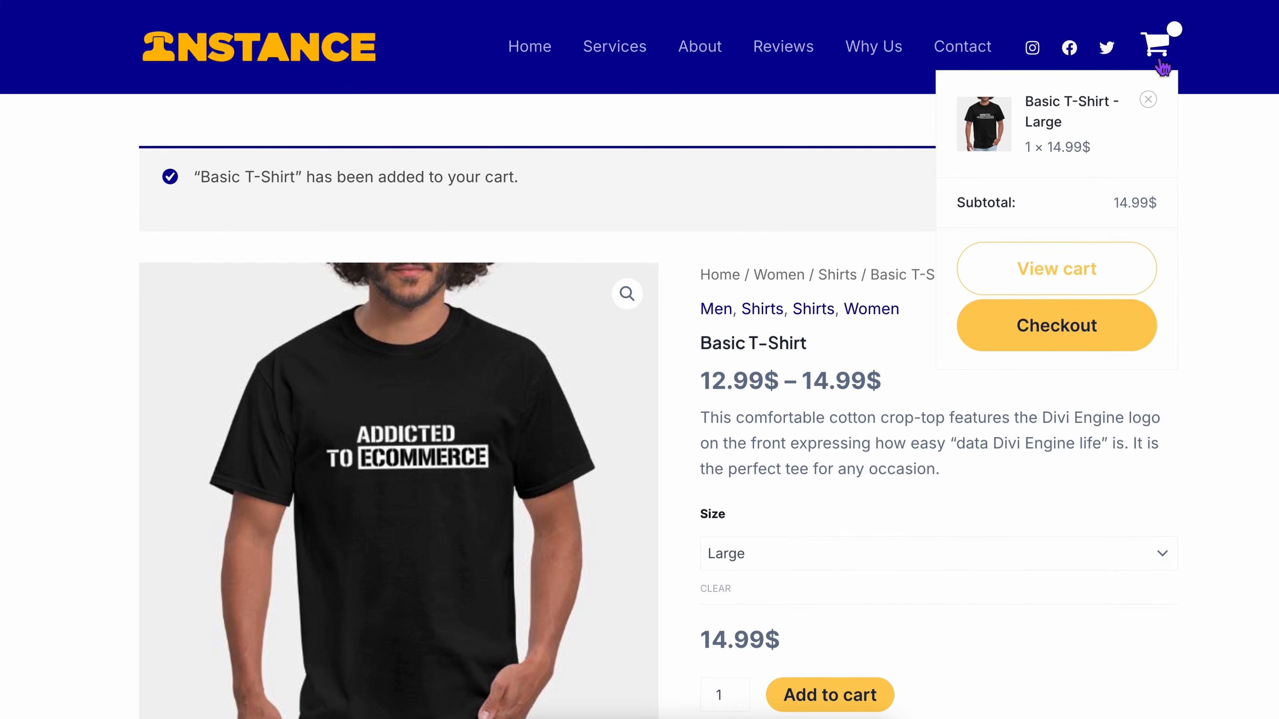
pyautogui.click(1069, 353)
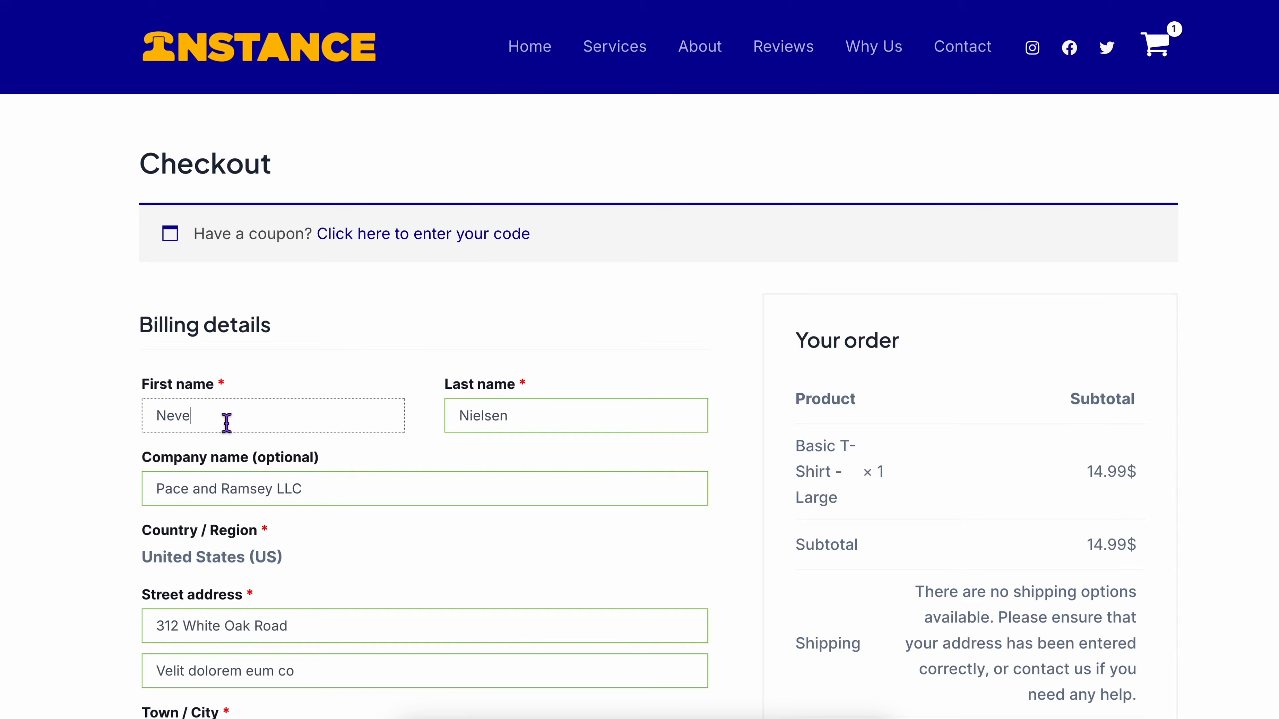
pyautogui.scroll(-6, 227, 423)
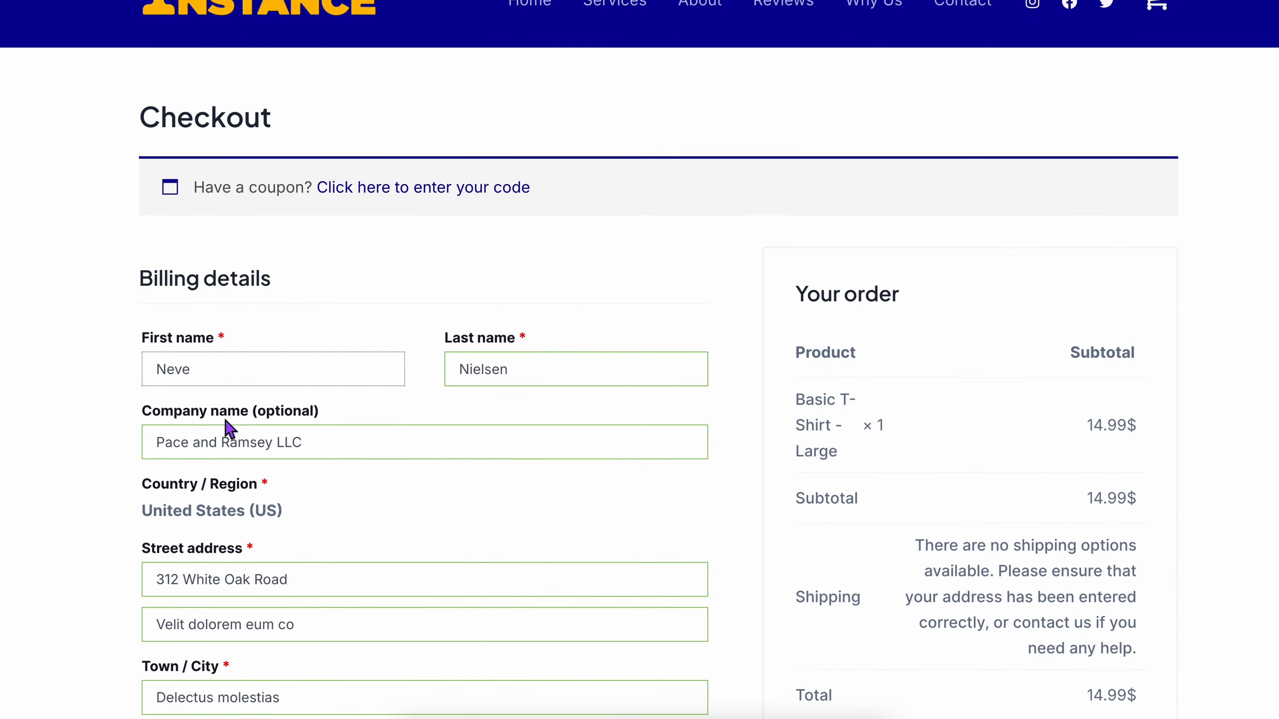
pyautogui.scroll(-3, 226, 423)
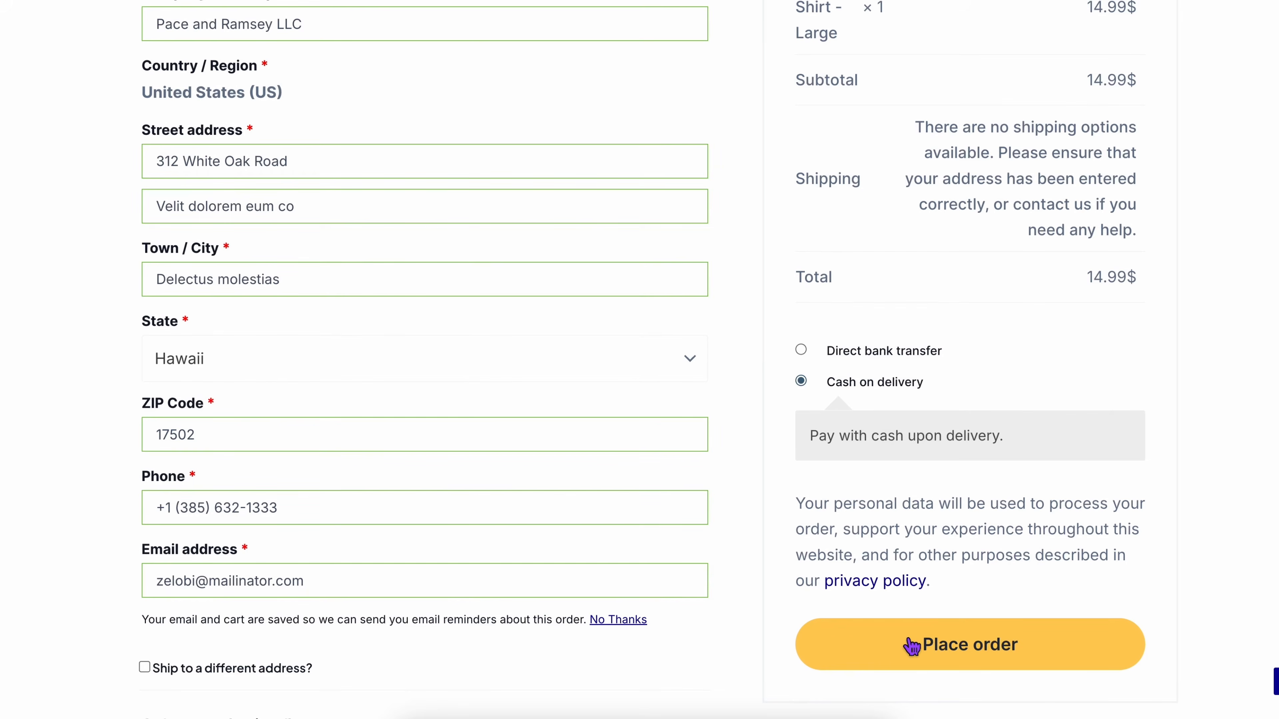
pyautogui.click(986, 667)
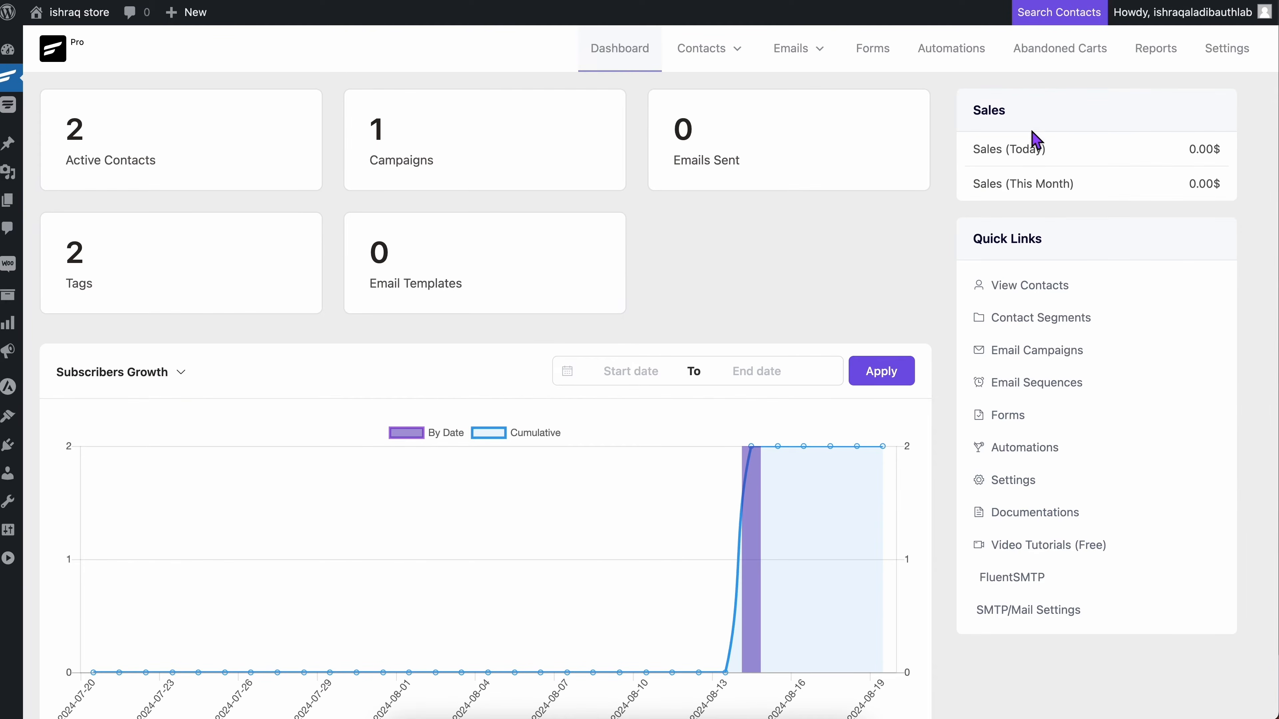
# Step: Back in FluentCRM, open the abandoned carts report and view the details of the most recent draft cart
pyautogui.click(1057, 64)
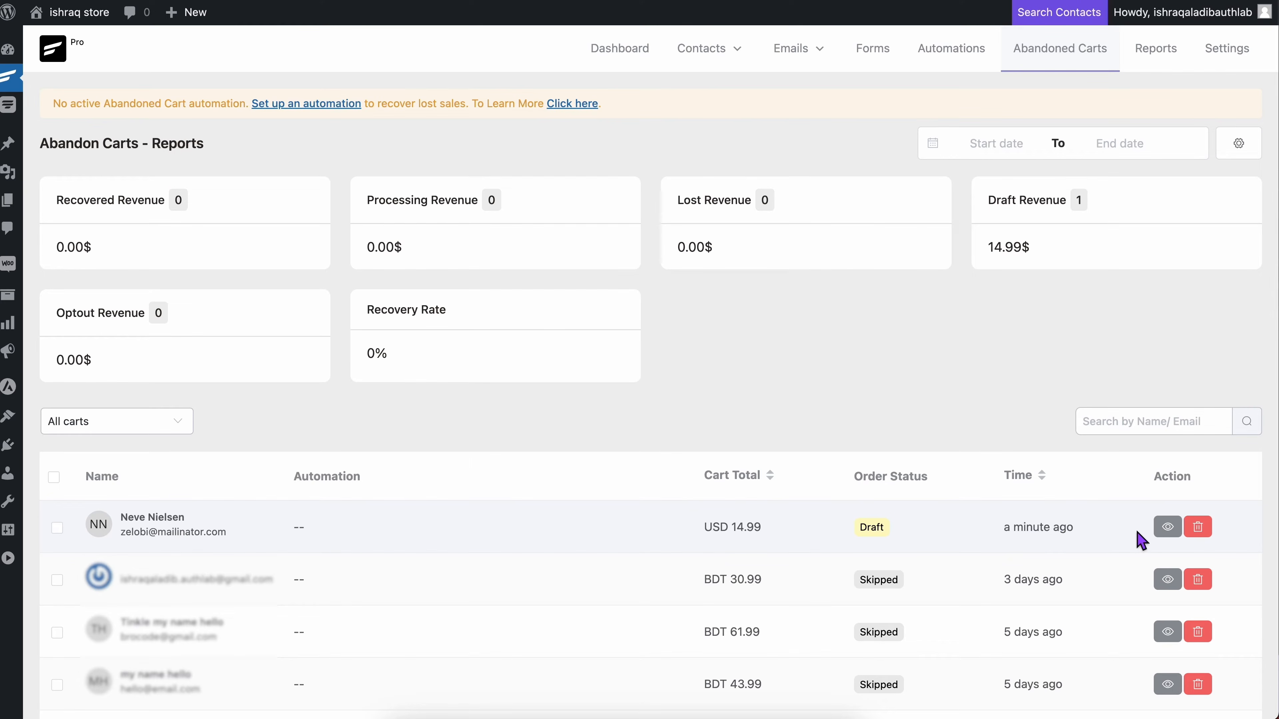
pyautogui.click(1166, 528)
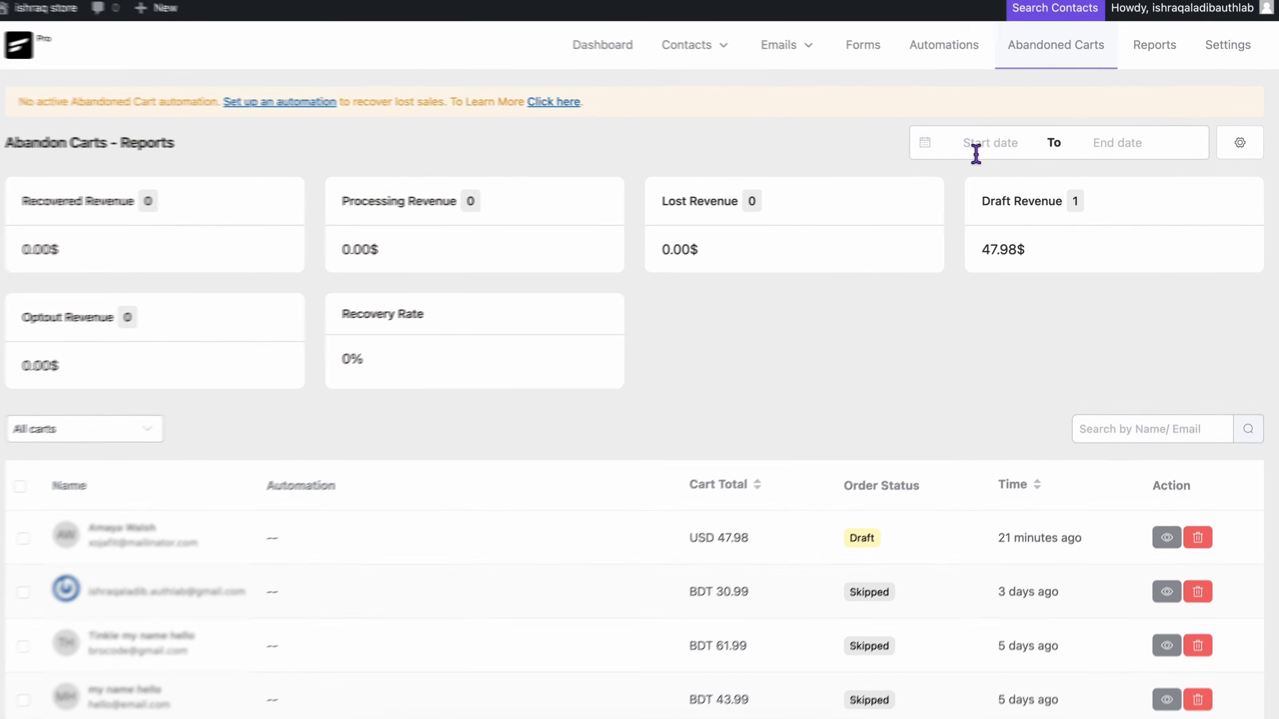
# Step: Filter the abandoned carts report from 2024-07-27 to 2024-08-19 and search the carts by the customer's first name
pyautogui.click(975, 154)
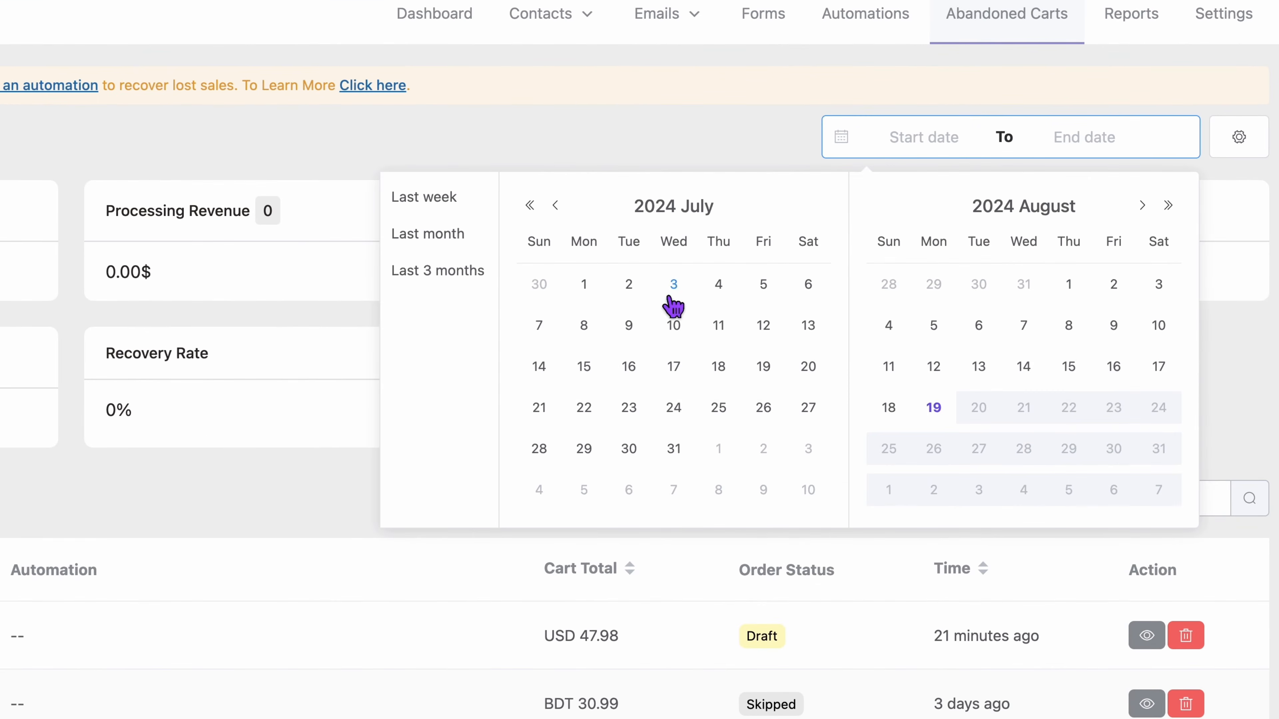
pyautogui.click(813, 408)
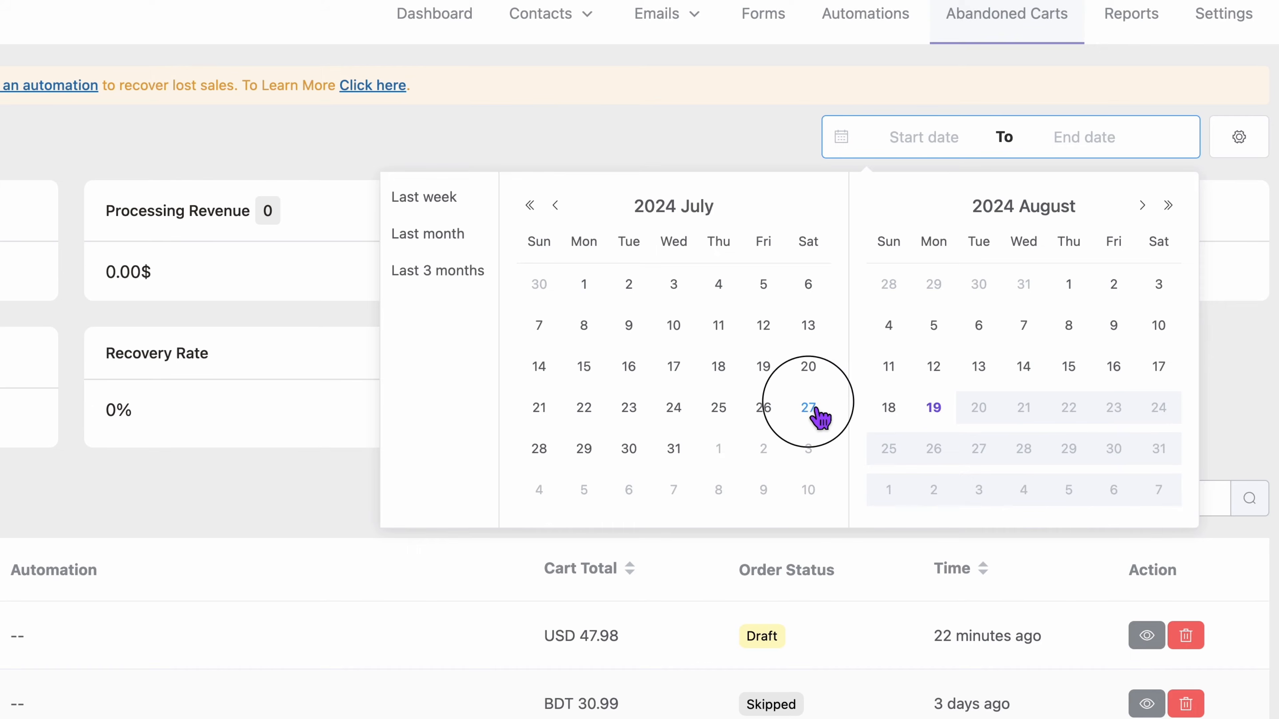
pyautogui.click(932, 408)
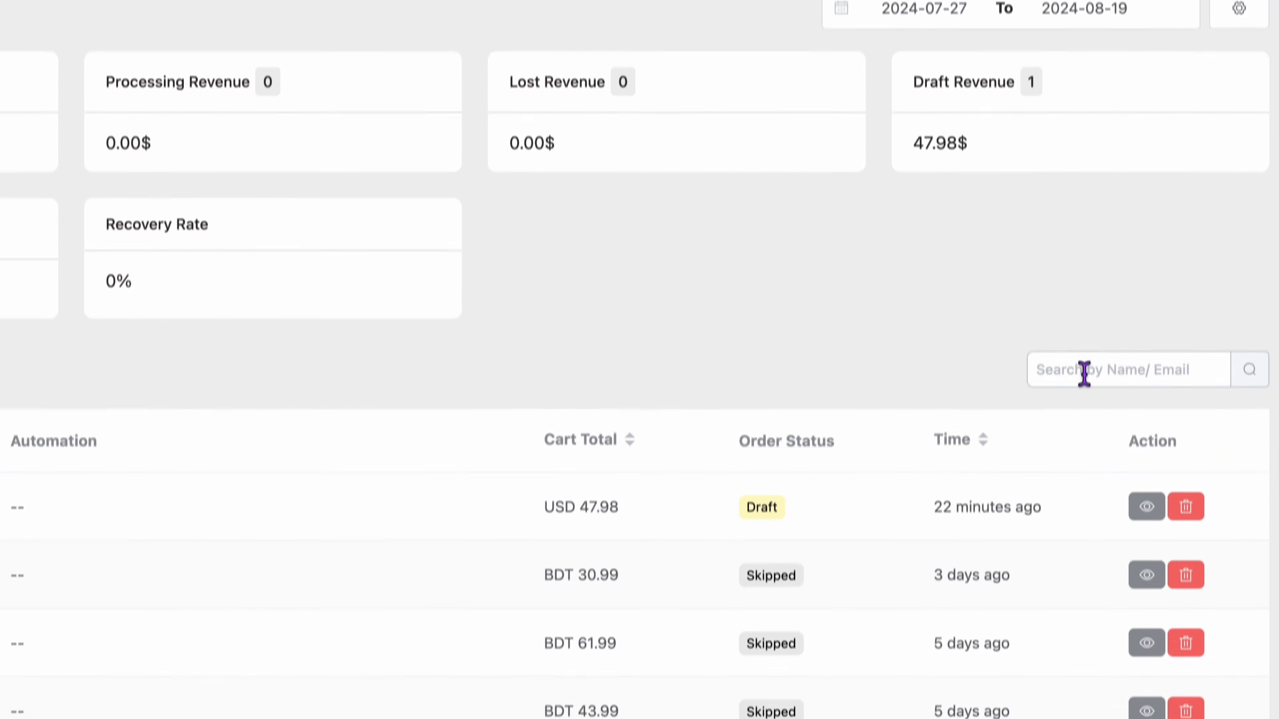
pyautogui.click(1083, 370)
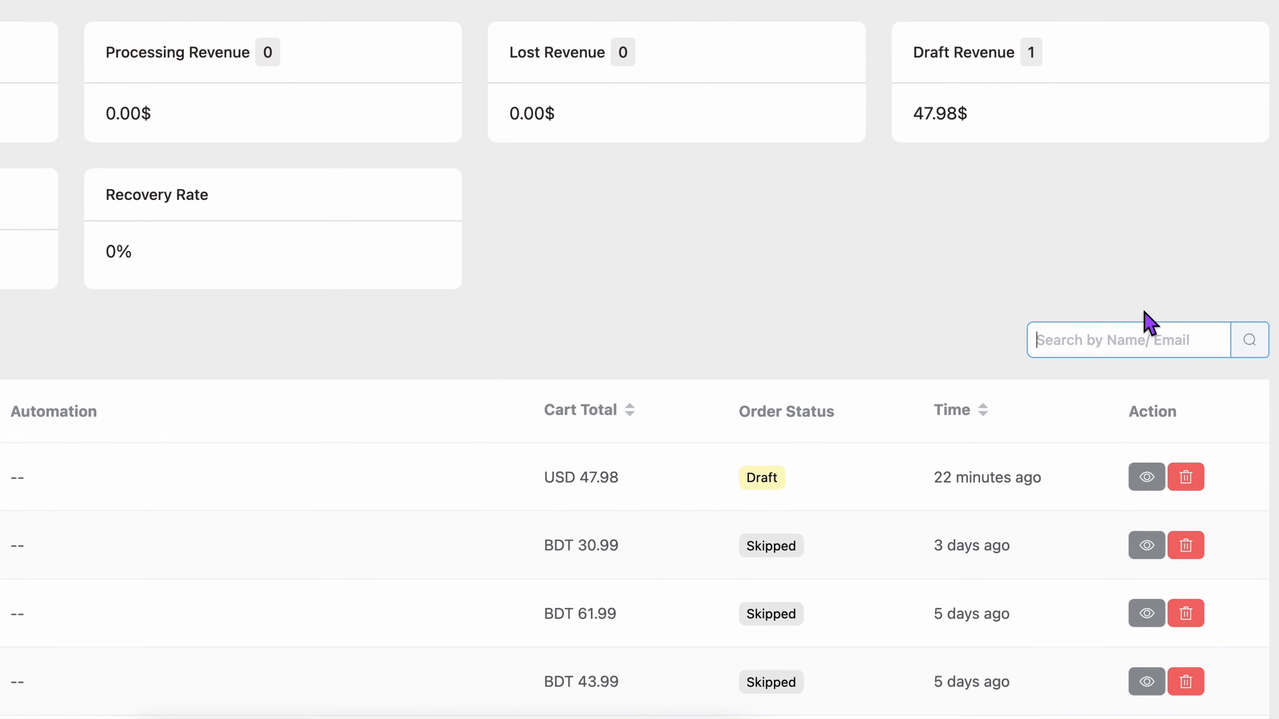
pyautogui.write('amaya')
pyautogui.click(1249, 346)
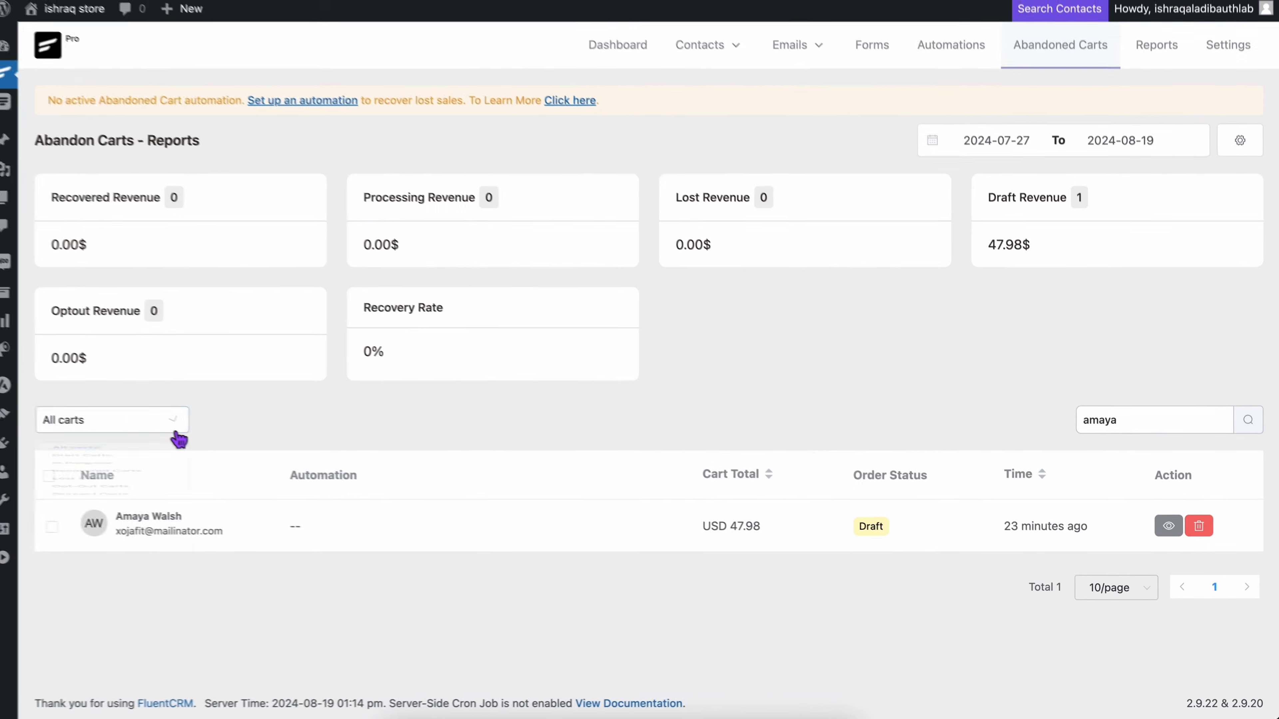
# Step: Create a new automation funnel from scratch that uses the WooCommerce Cart Abandoned trigger
pyautogui.click(166, 424)
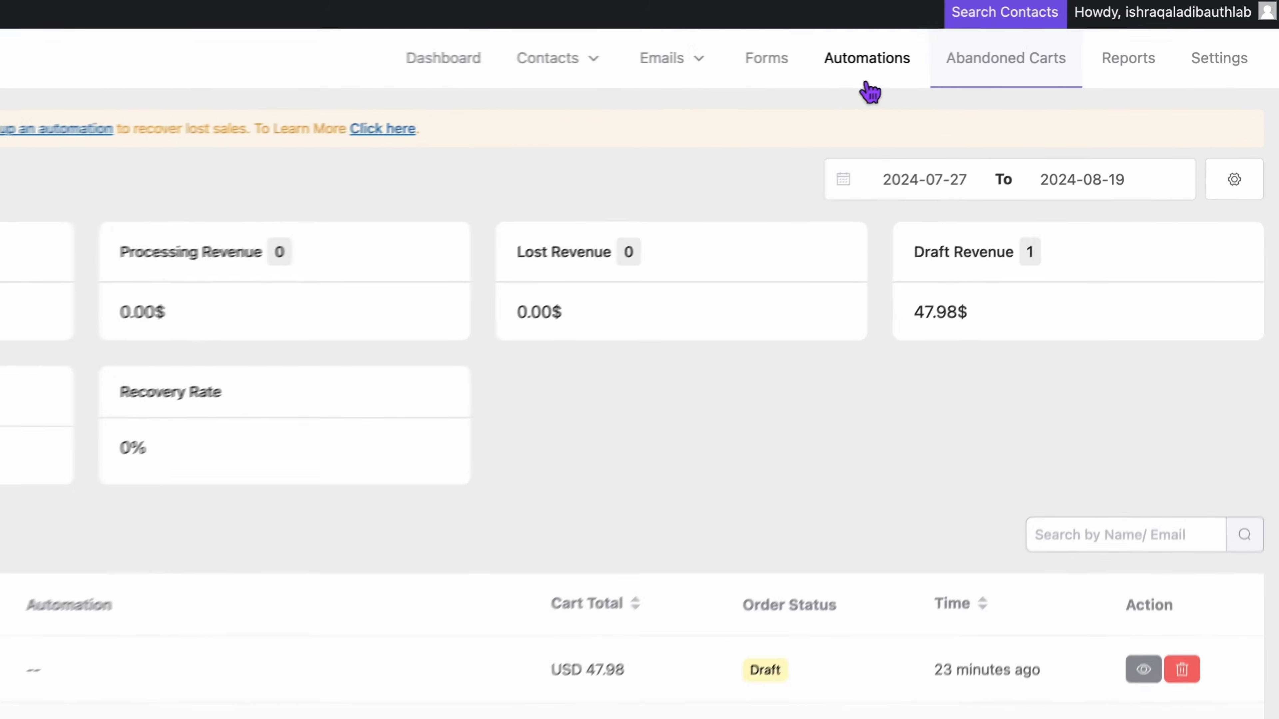
pyautogui.click(952, 64)
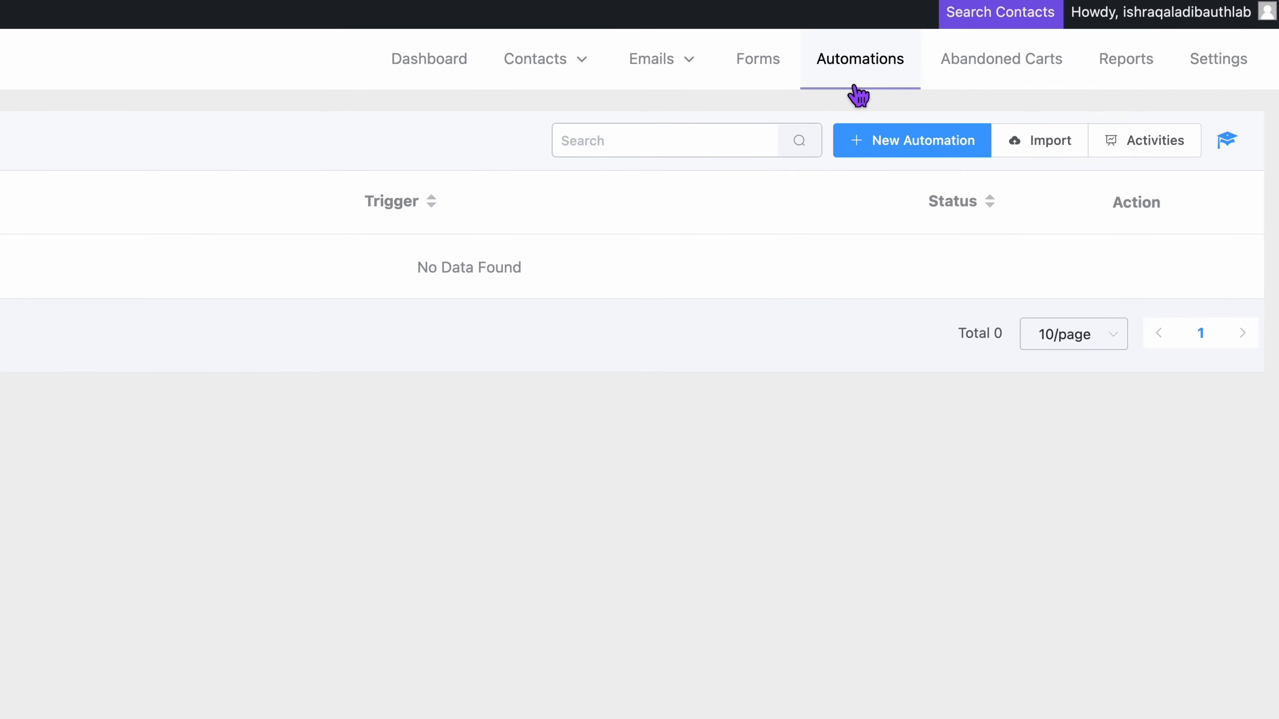
pyautogui.click(860, 143)
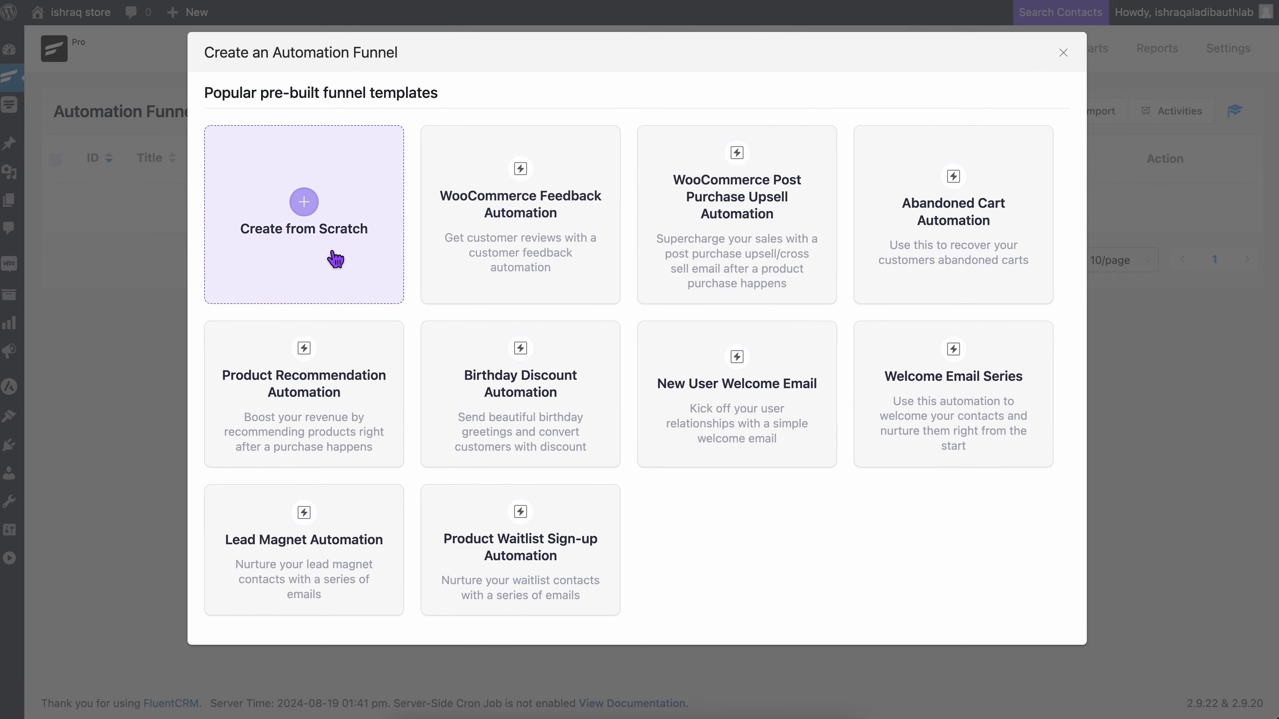
pyautogui.click(237, 282)
pyautogui.click(331, 275)
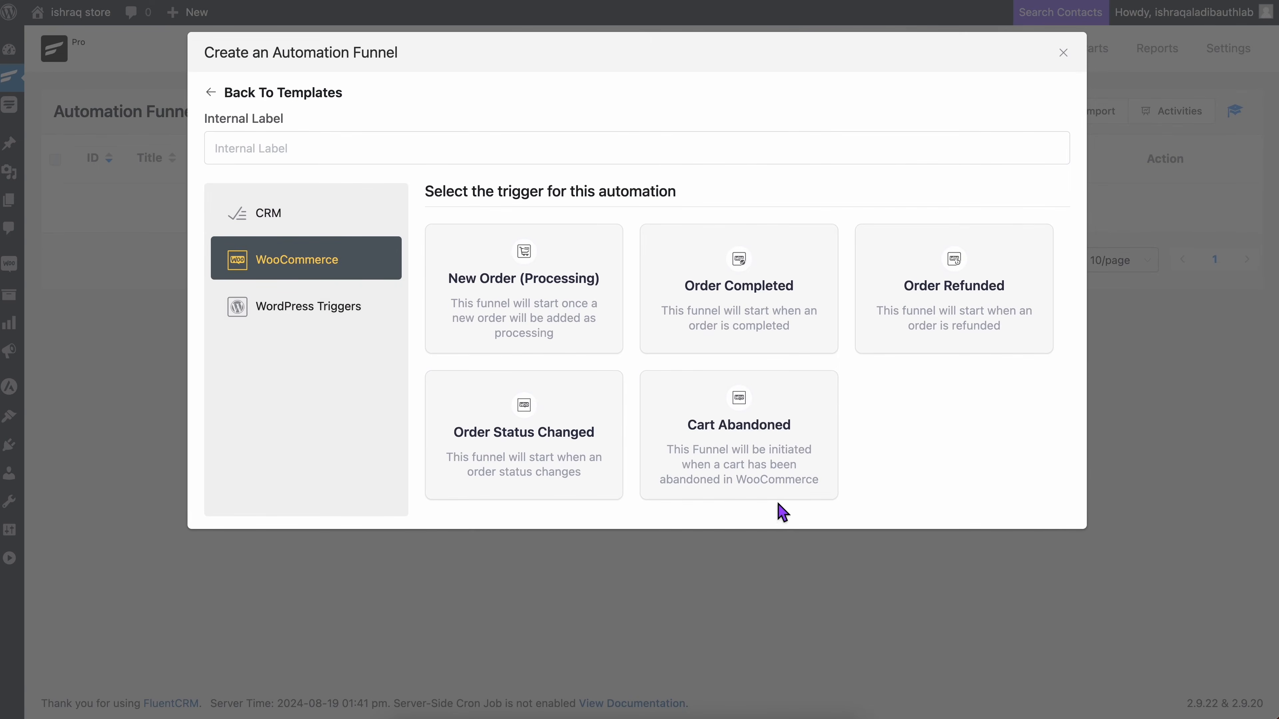
pyautogui.click(785, 496)
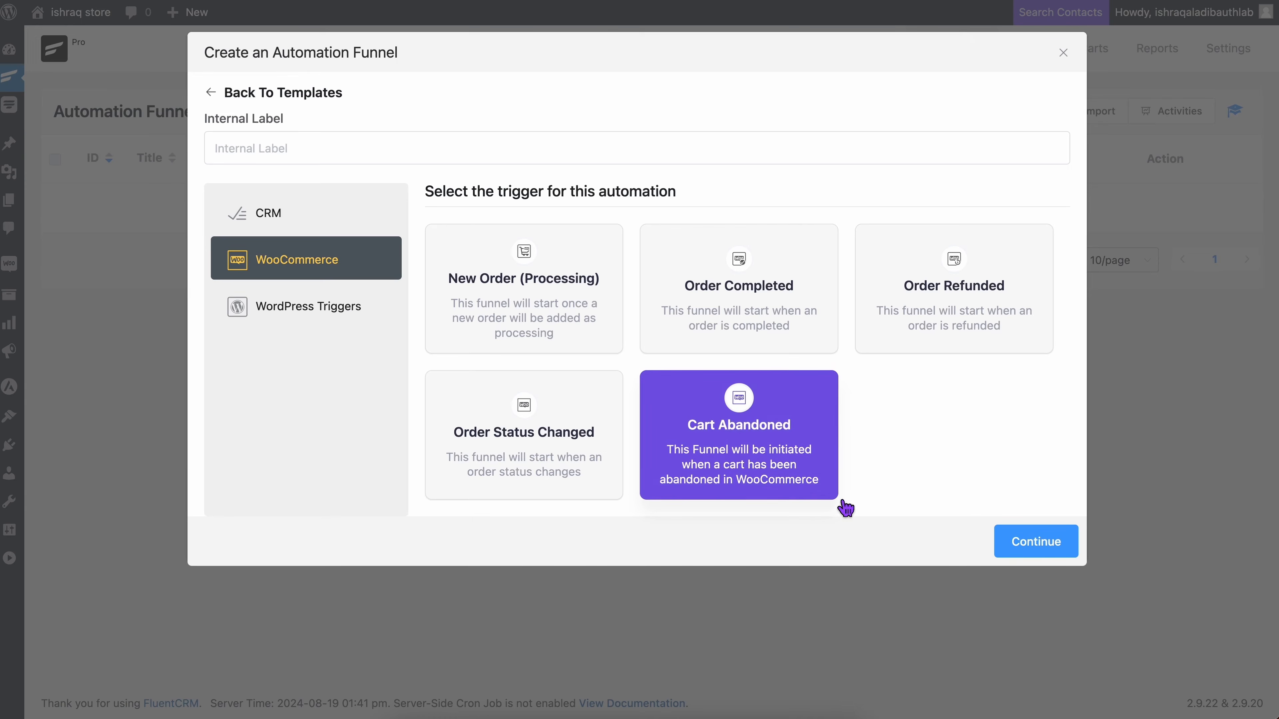
pyautogui.click(1016, 546)
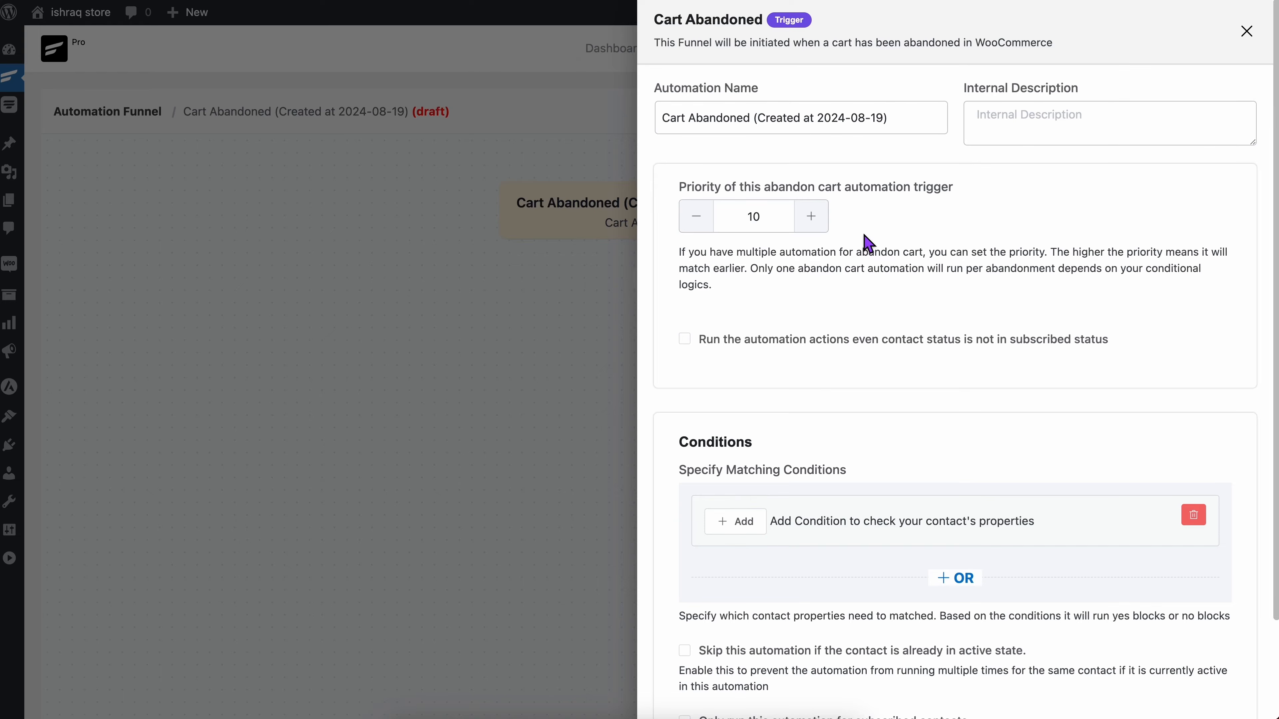
# Step: Set the priority of the abandoned cart automation trigger to 5
pyautogui.click(708, 230)
pyautogui.click(708, 230)
pyautogui.click(707, 230)
pyautogui.click(707, 230)
pyautogui.click(708, 230)
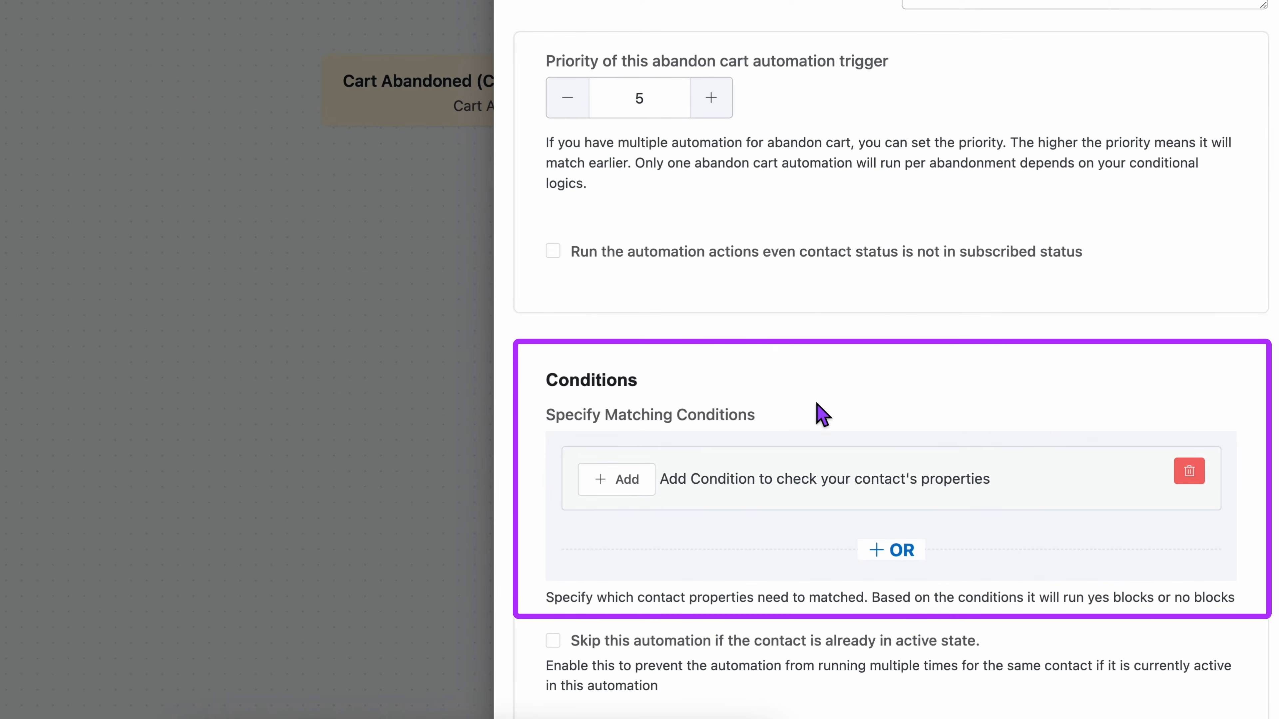
# Step: Review the available condition categories and add a WooCommerce matching condition of Total Order Value greater than 10
pyautogui.click(651, 491)
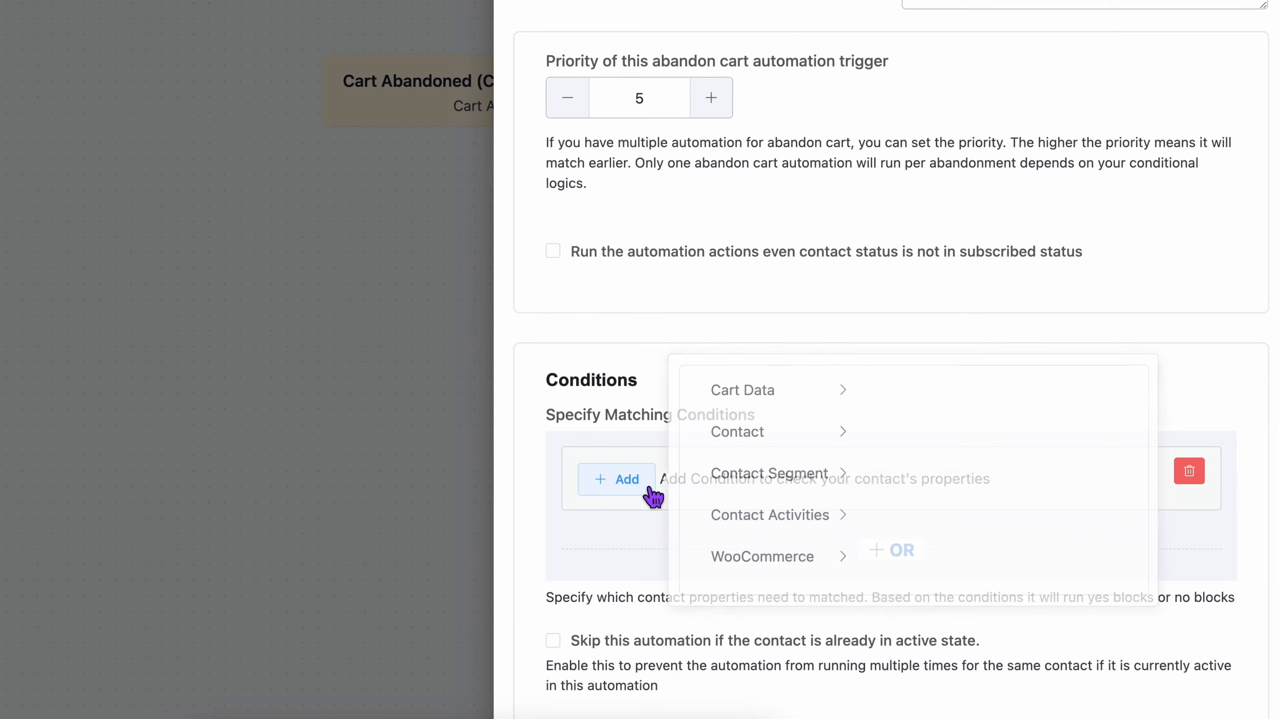
pyautogui.click(816, 403)
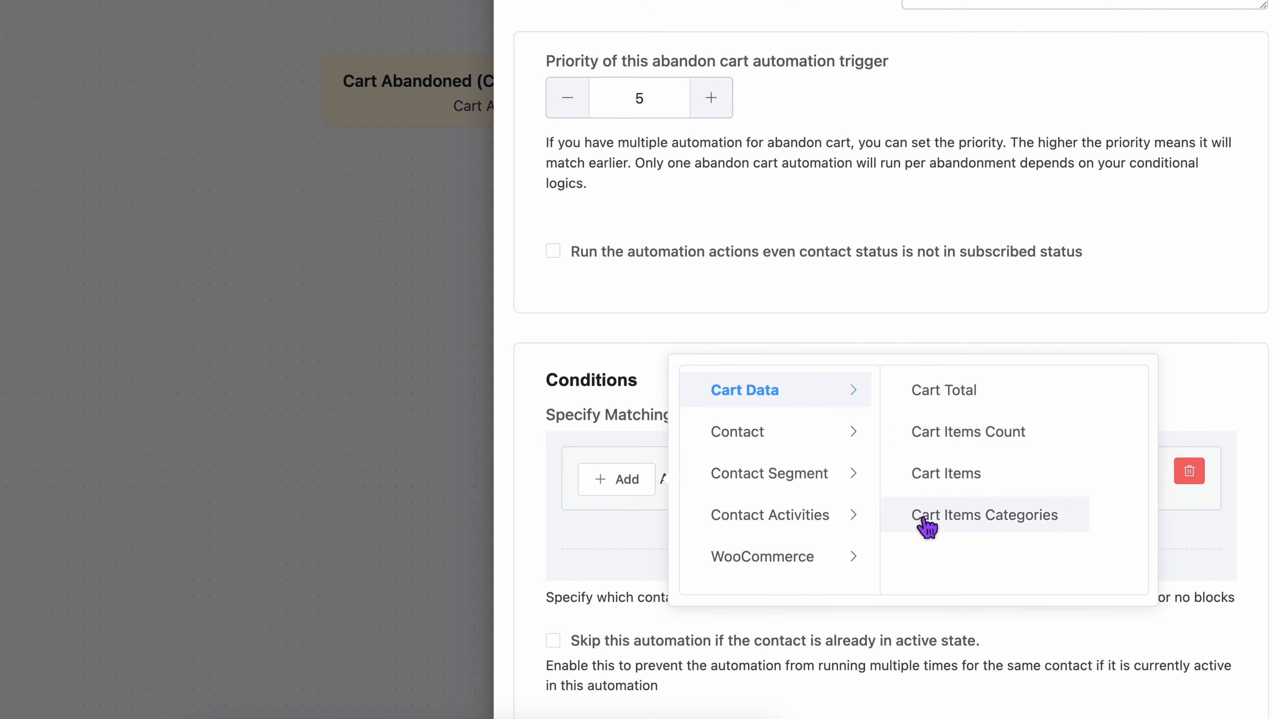
pyautogui.click(851, 446)
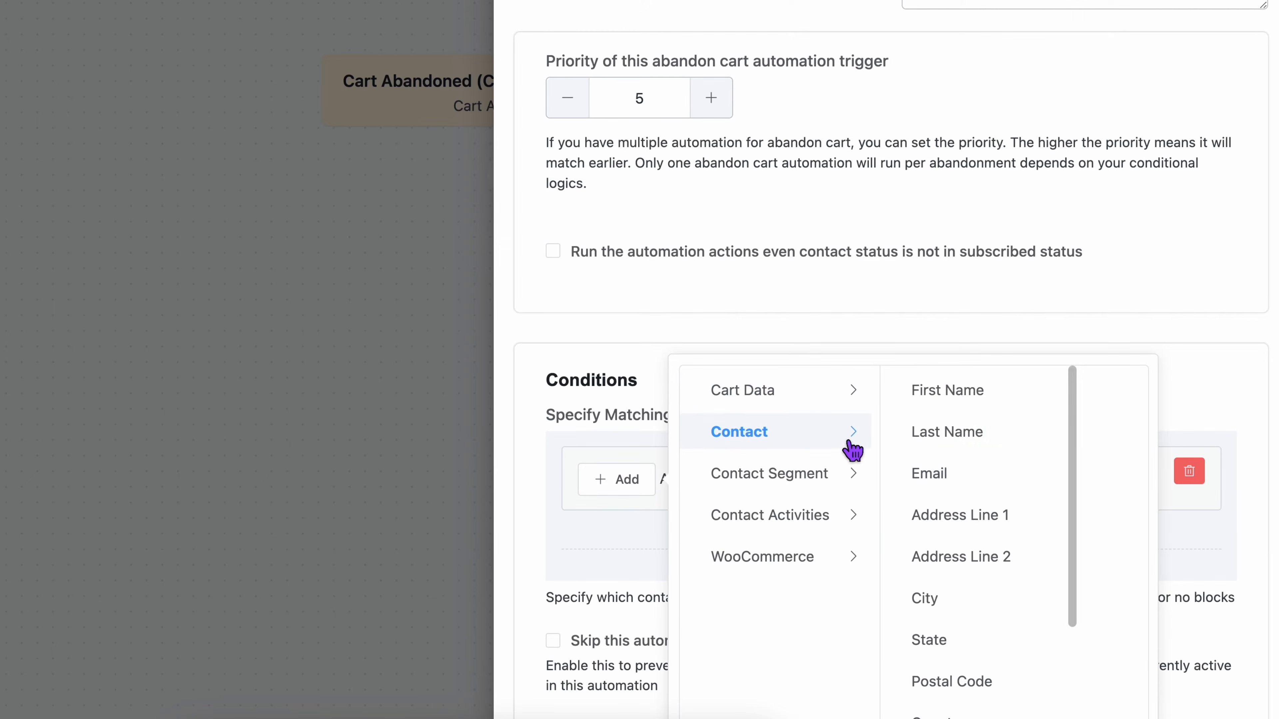
pyautogui.scroll(-3, 956, 451)
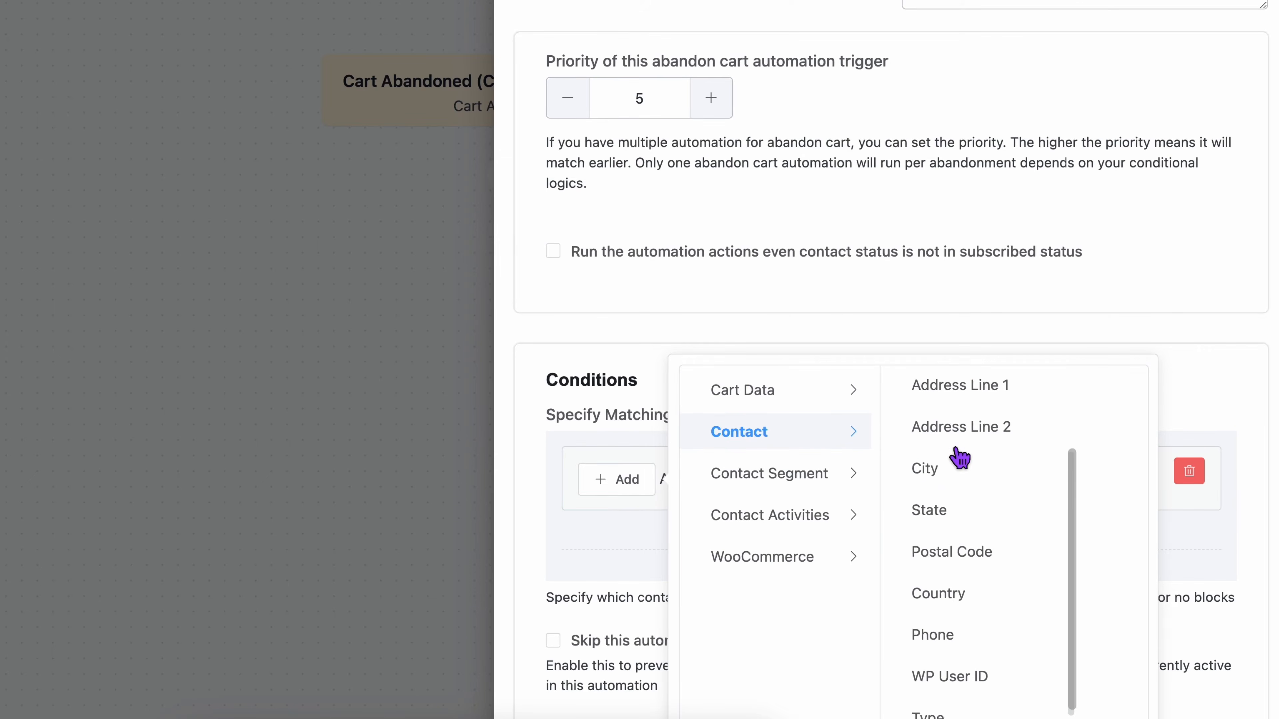
pyautogui.scroll(-2, 946, 454)
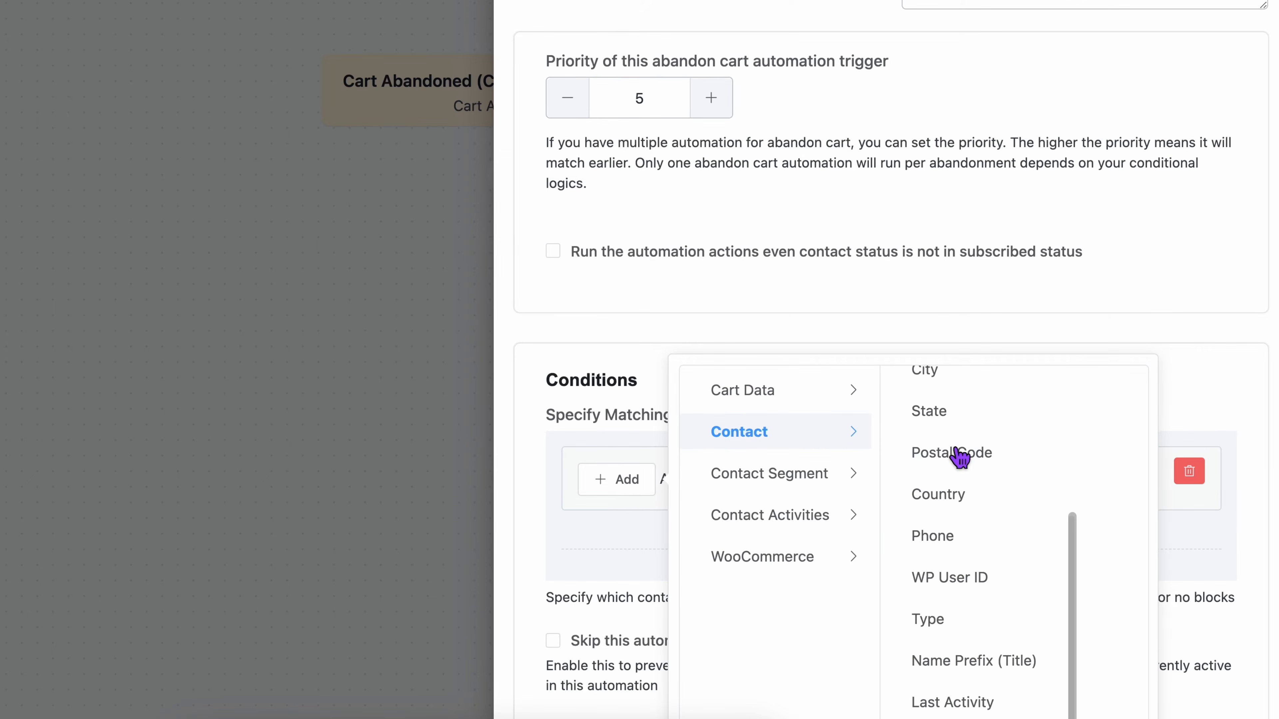
pyautogui.click(826, 485)
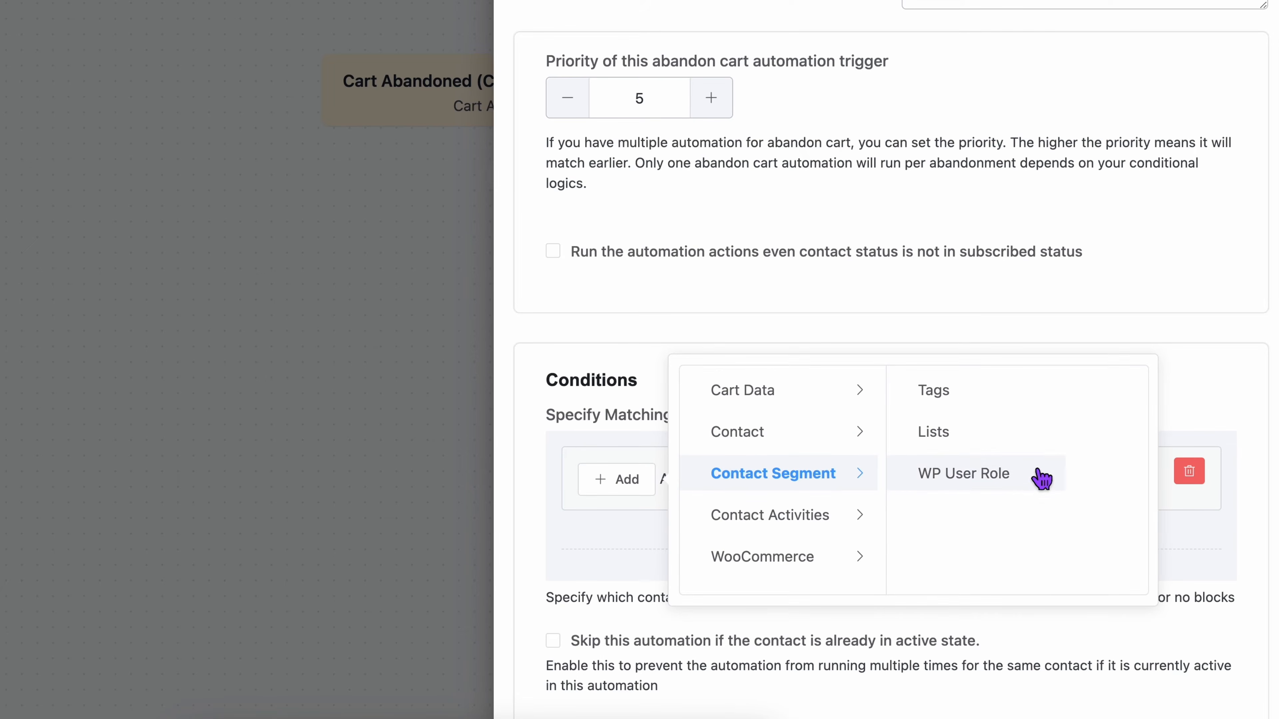
pyautogui.click(790, 520)
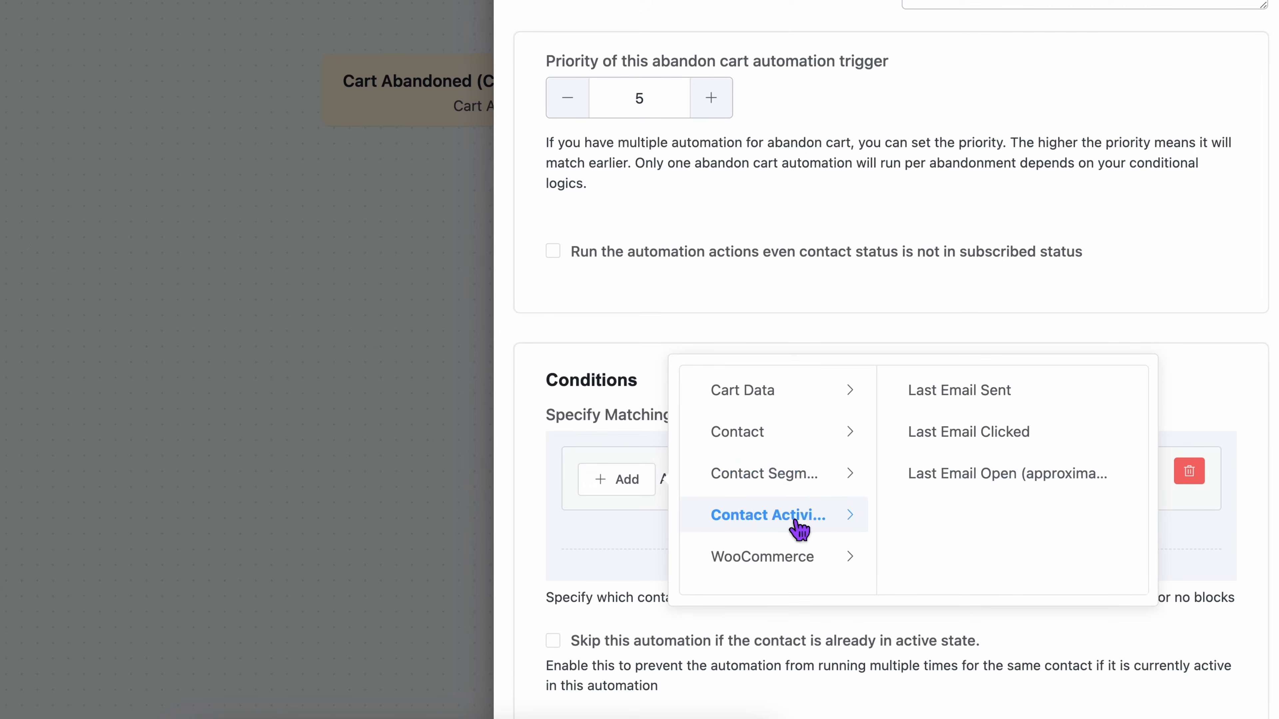
pyautogui.click(814, 560)
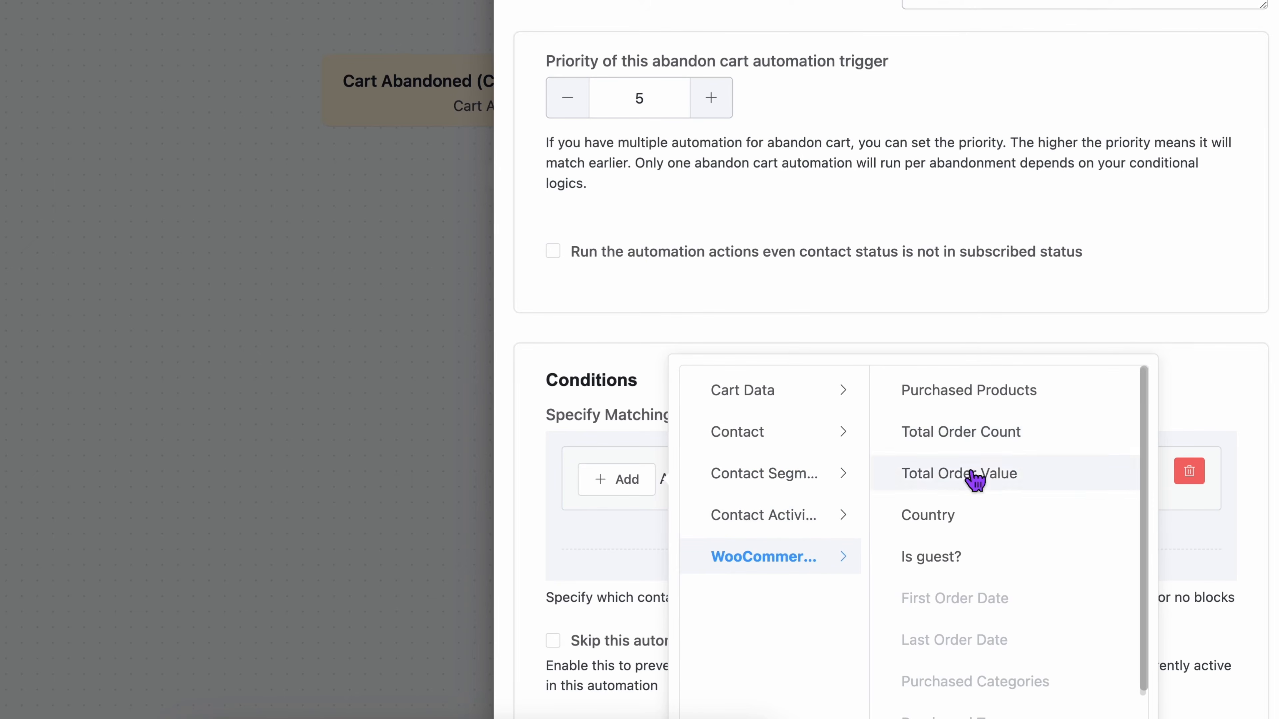
pyautogui.click(949, 475)
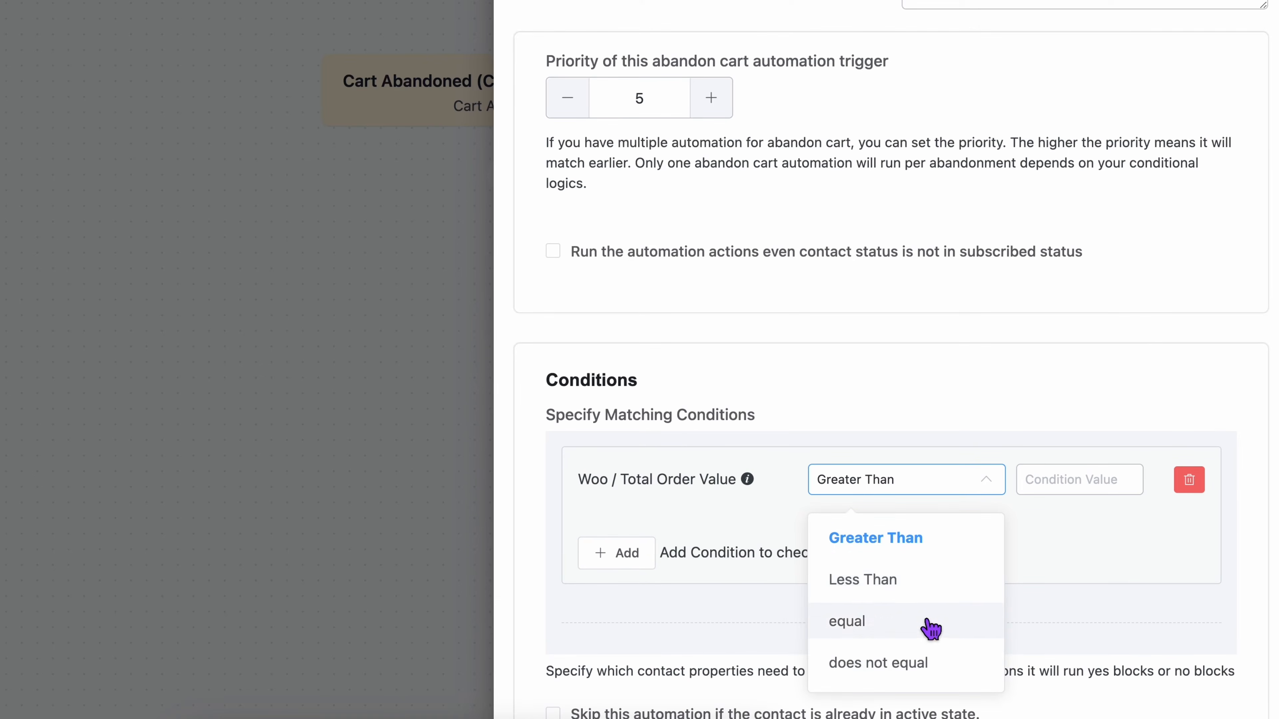
pyautogui.click(903, 560)
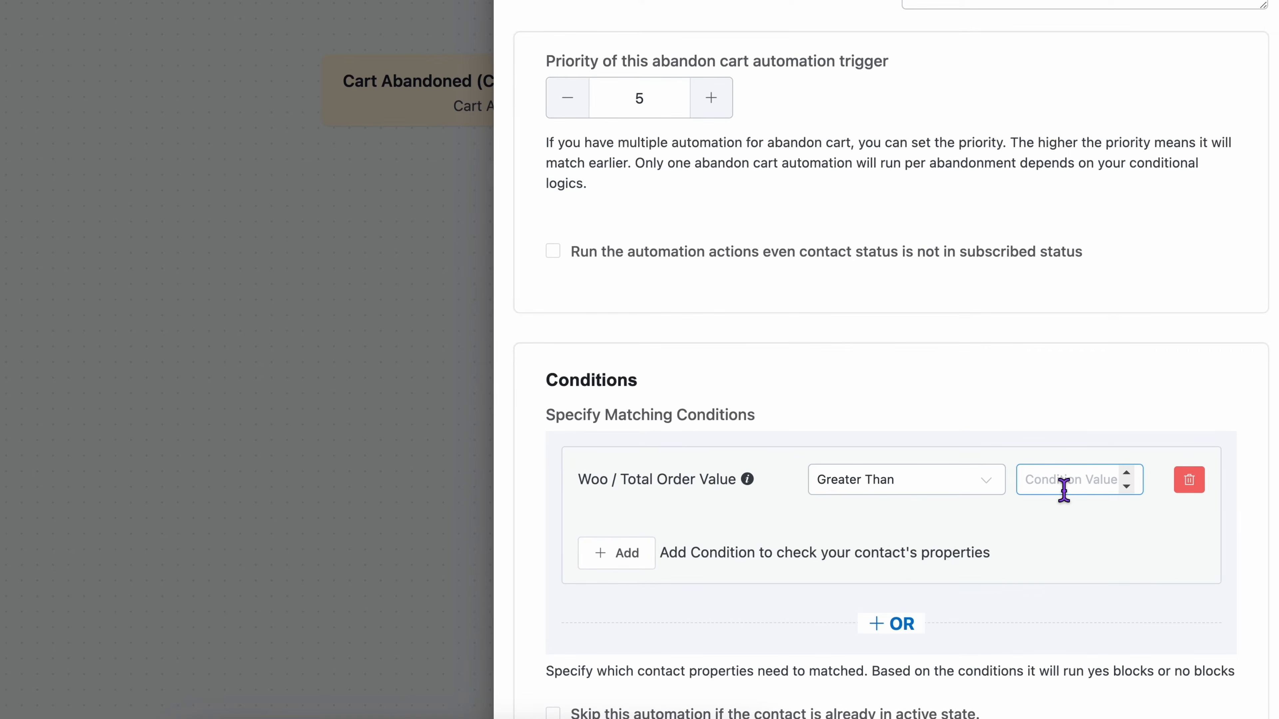
pyautogui.write('10')
# Step: Make the trigger skip contacts already in active state and run only for subscribed contacts, and save its settings
pyautogui.scroll(-5, 676, 571)
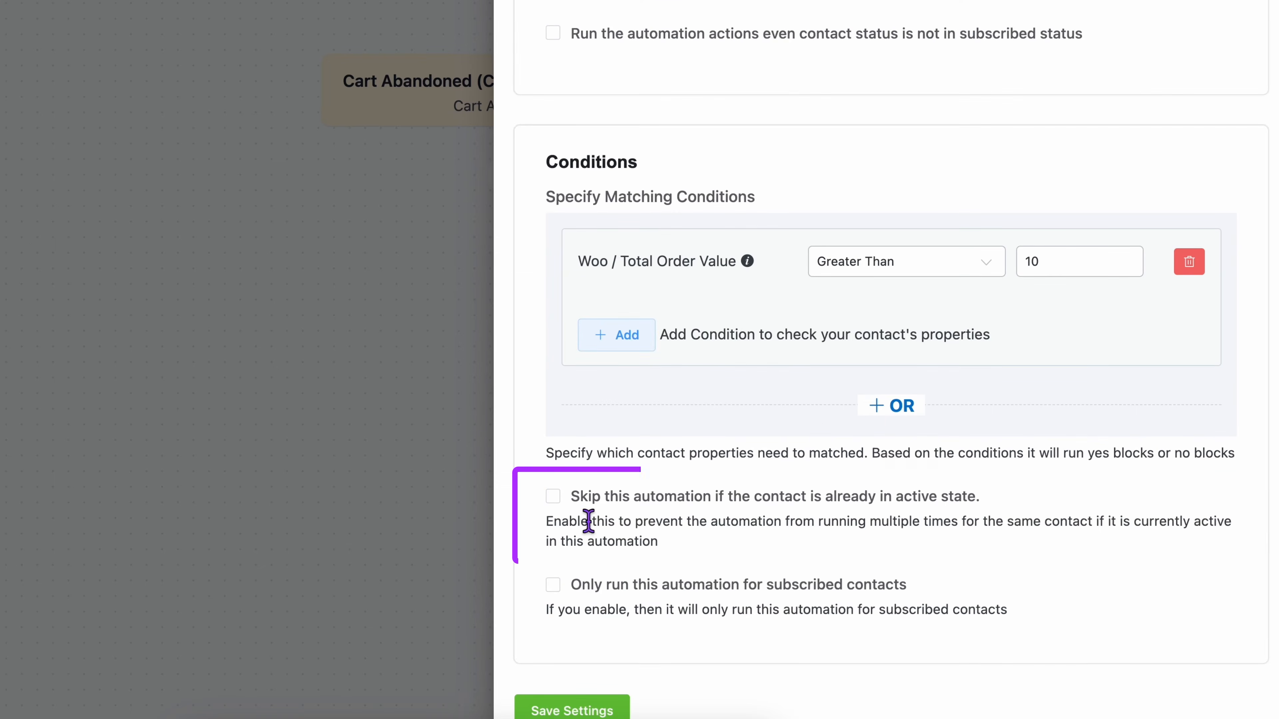
pyautogui.click(567, 517)
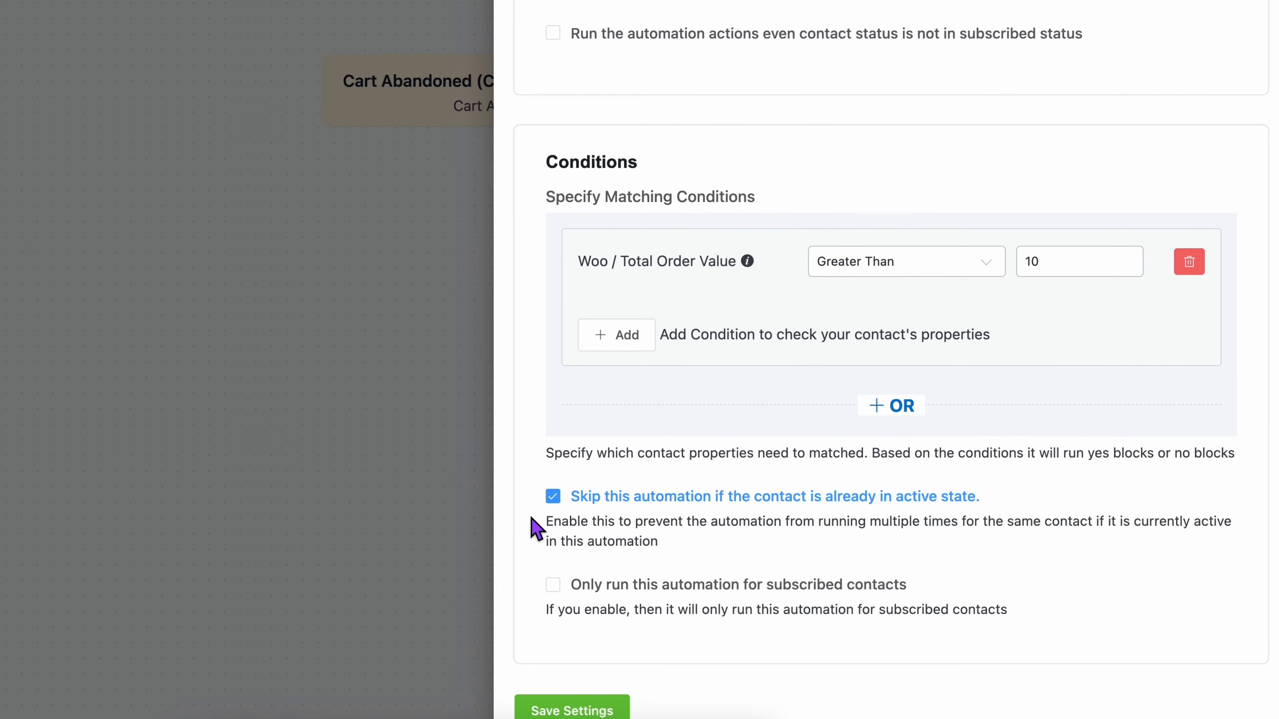
pyautogui.click(567, 596)
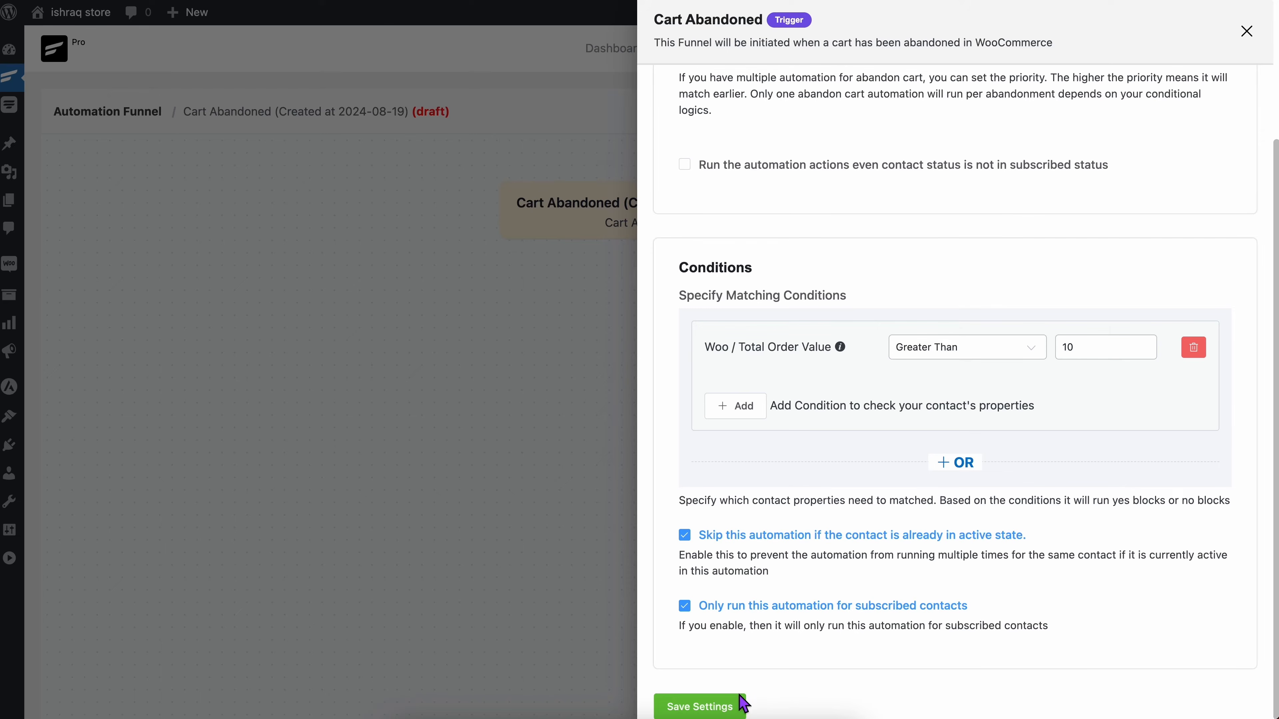
pyautogui.click(724, 714)
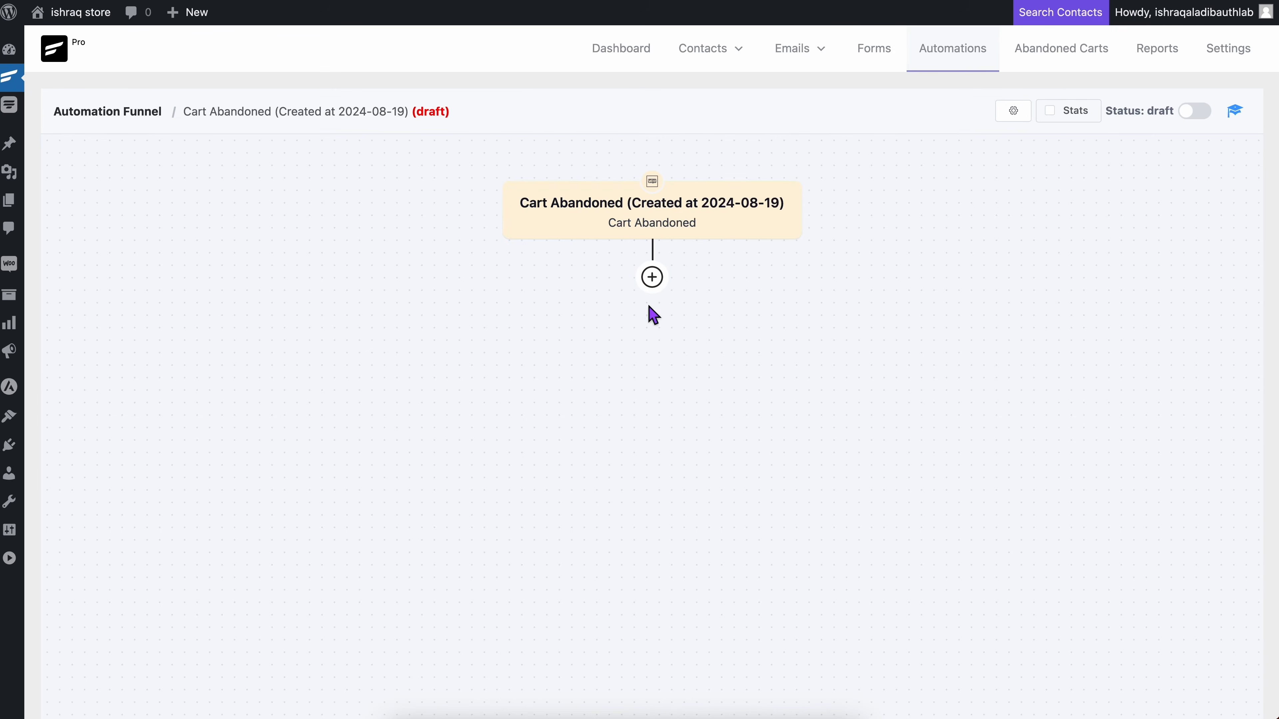
# Step: Add a Wait X Days/Hours action below the trigger with a specific waiting period of 30 minutes and save it
pyautogui.click(655, 285)
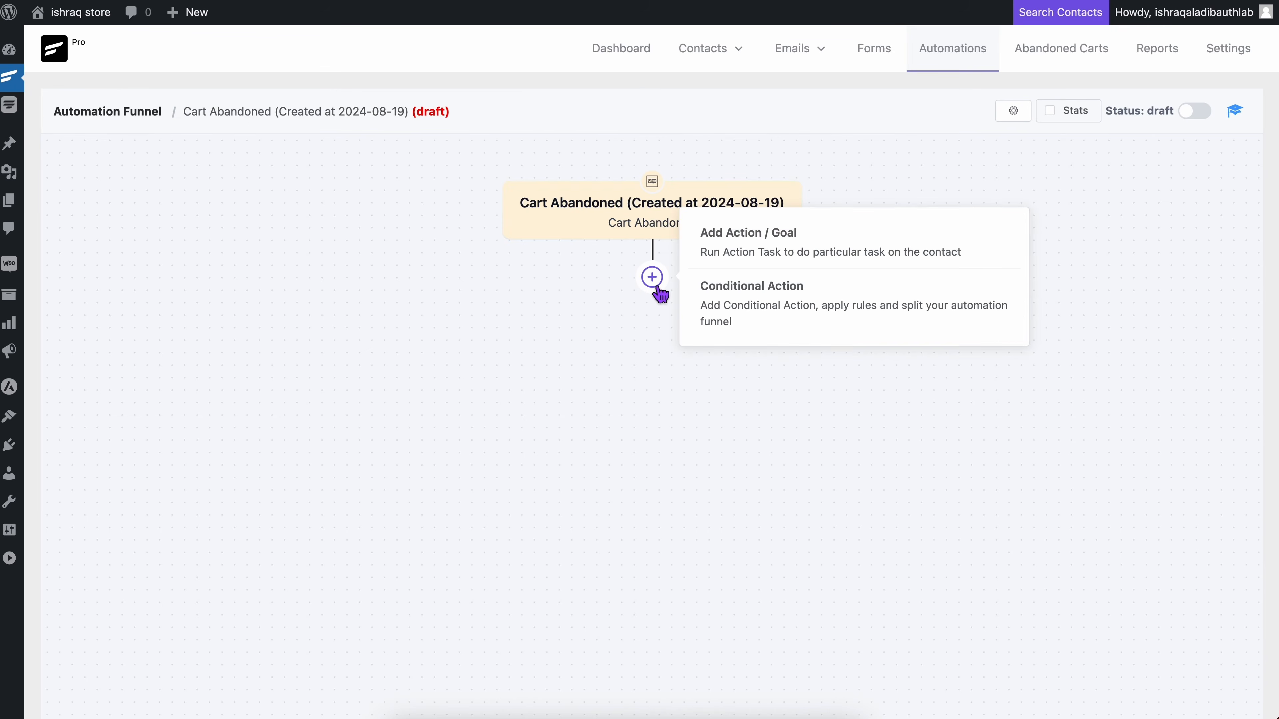
pyautogui.click(653, 281)
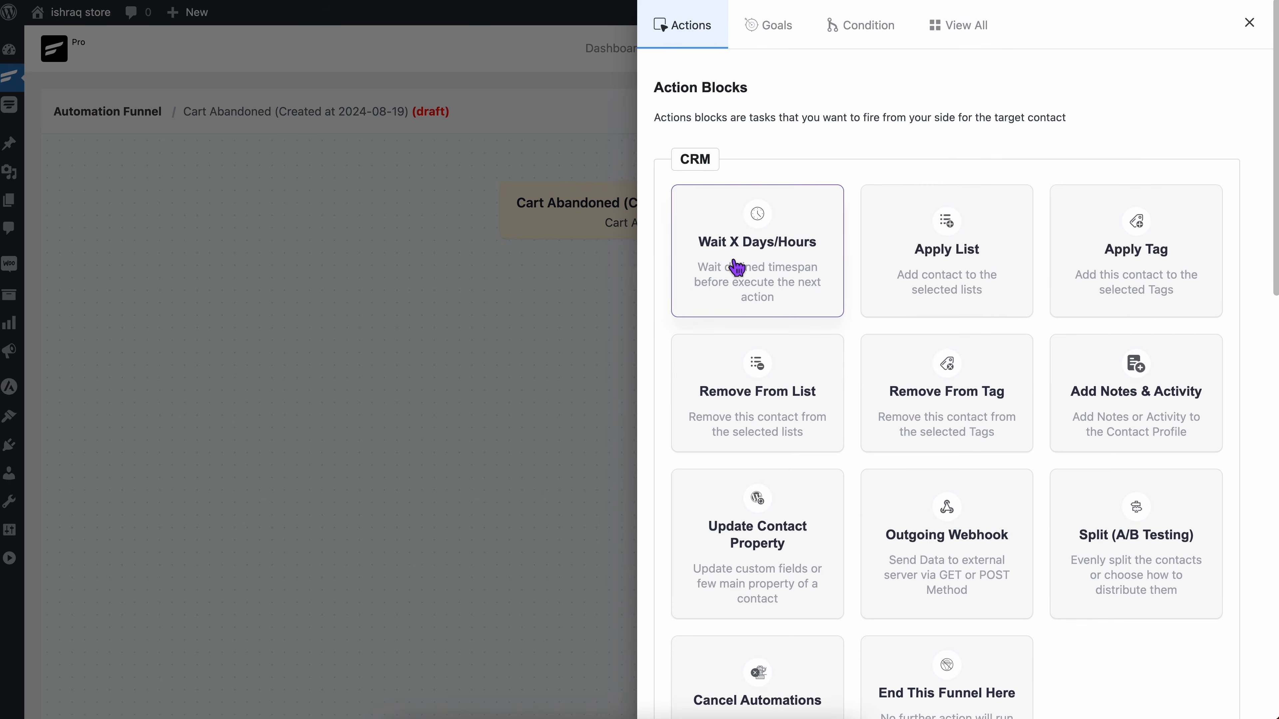
pyautogui.click(738, 266)
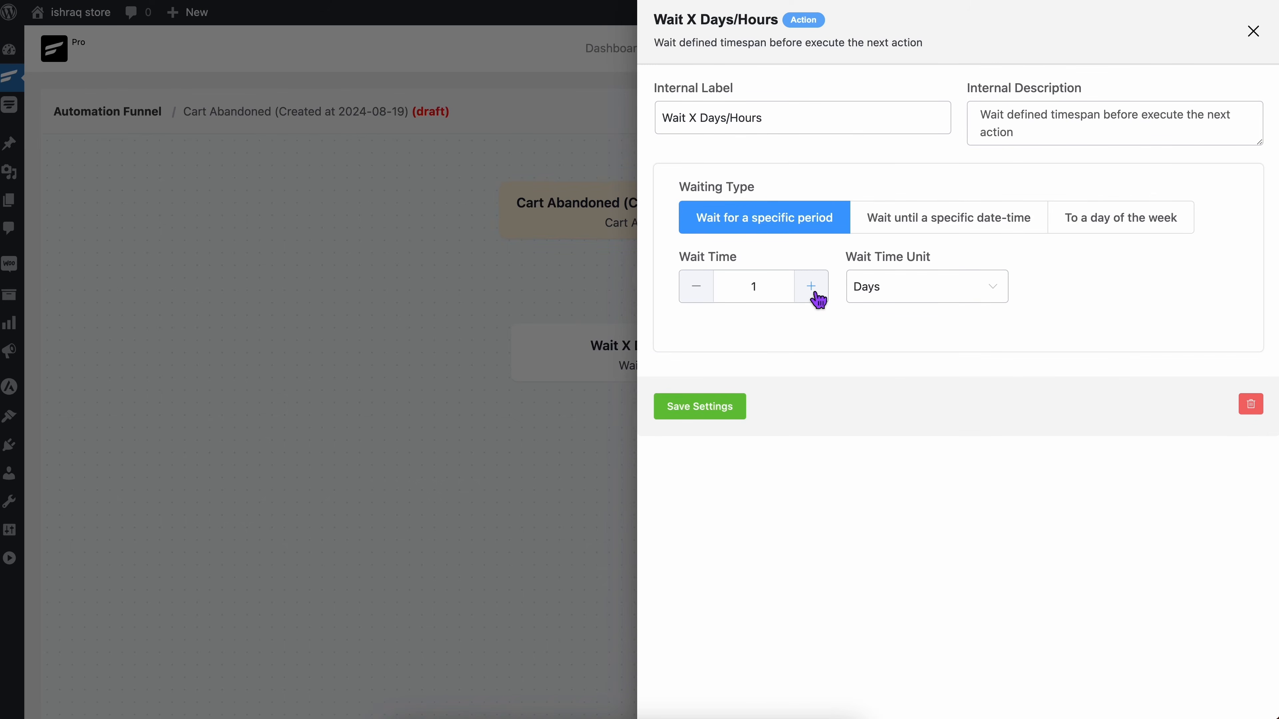
pyautogui.click(751, 291)
pyautogui.click(894, 296)
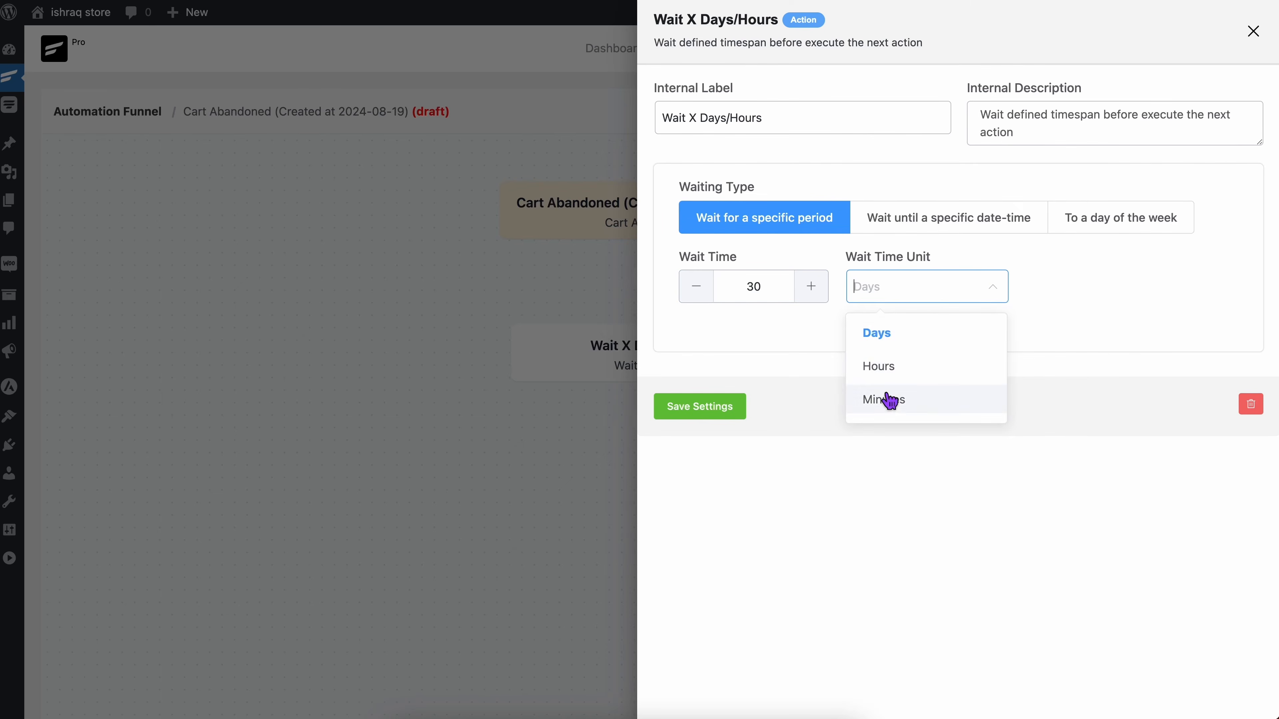
pyautogui.click(889, 409)
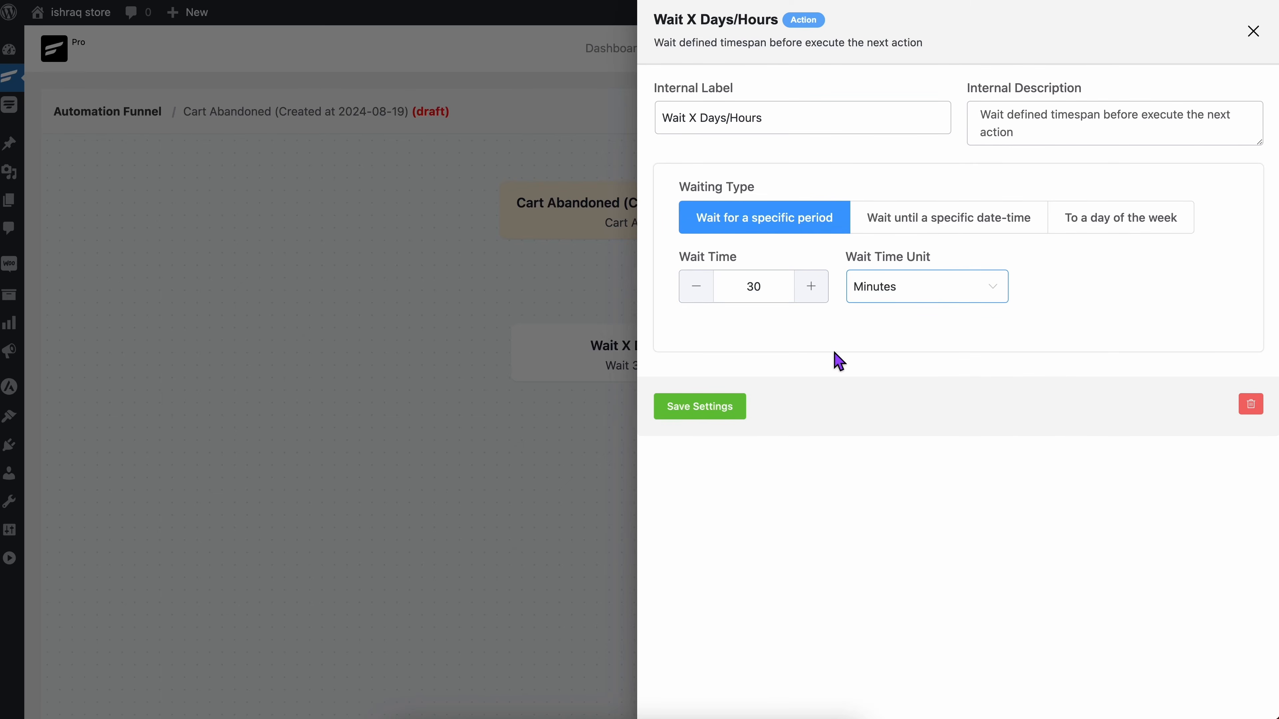
pyautogui.click(730, 405)
# Step: Add a Send Custom Email action to the funnel directly after the wait block
pyautogui.click(661, 421)
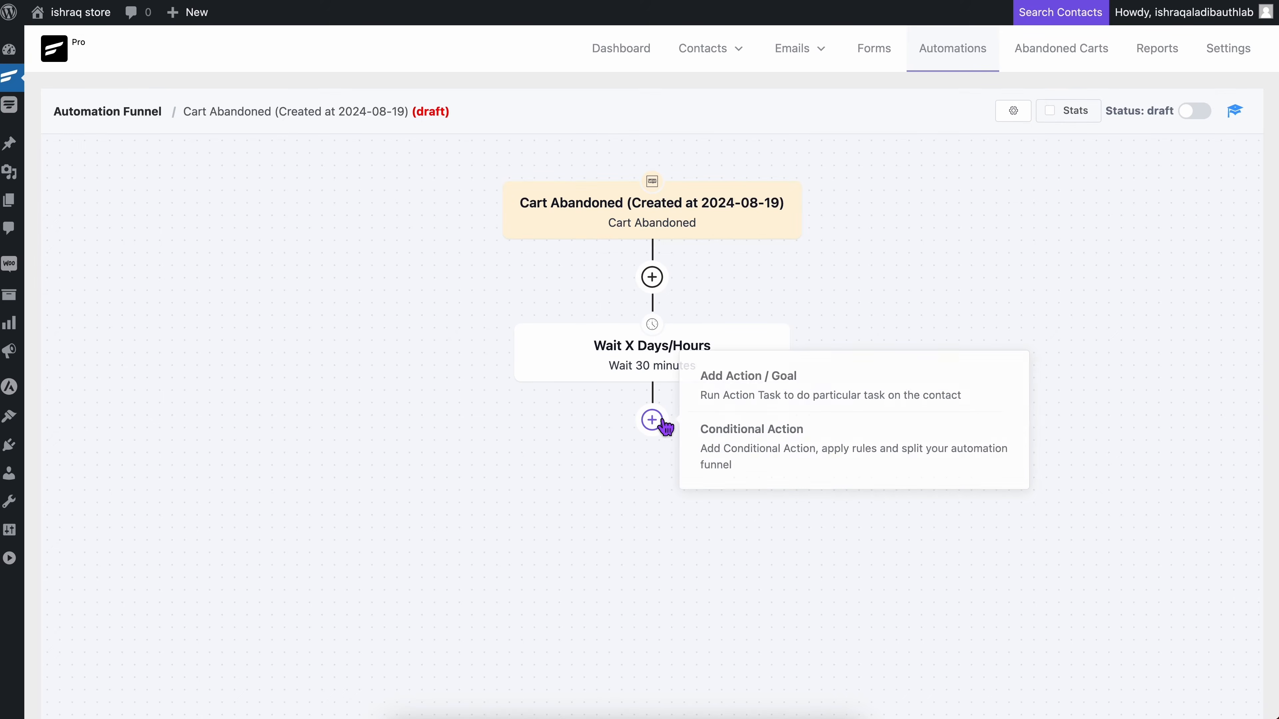
pyautogui.click(663, 426)
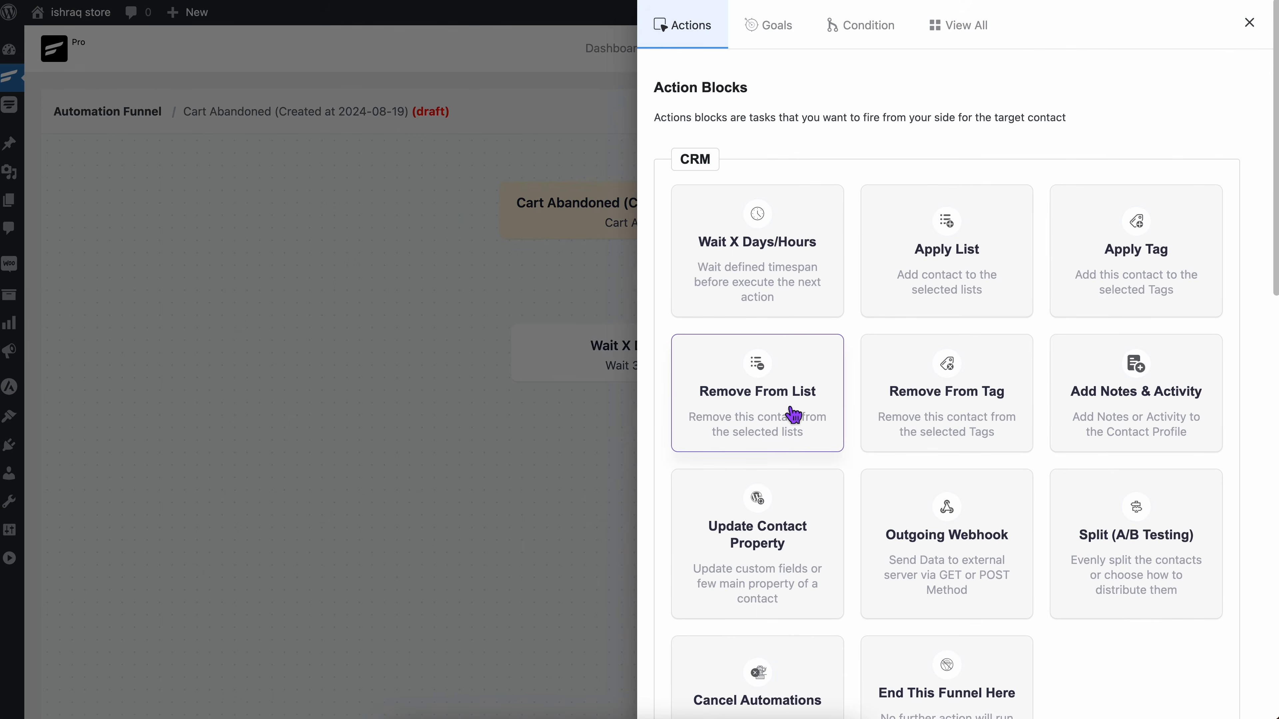
pyautogui.scroll(-10, 805, 417)
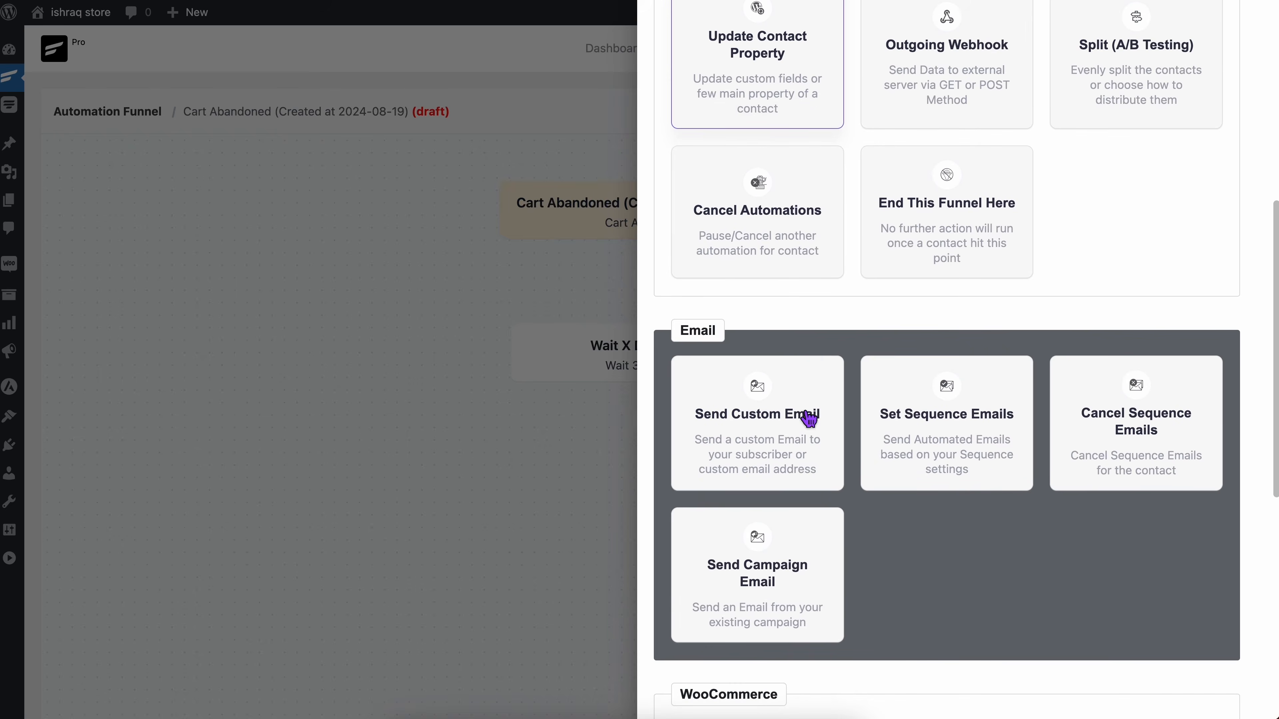
pyautogui.scroll(-3, 808, 417)
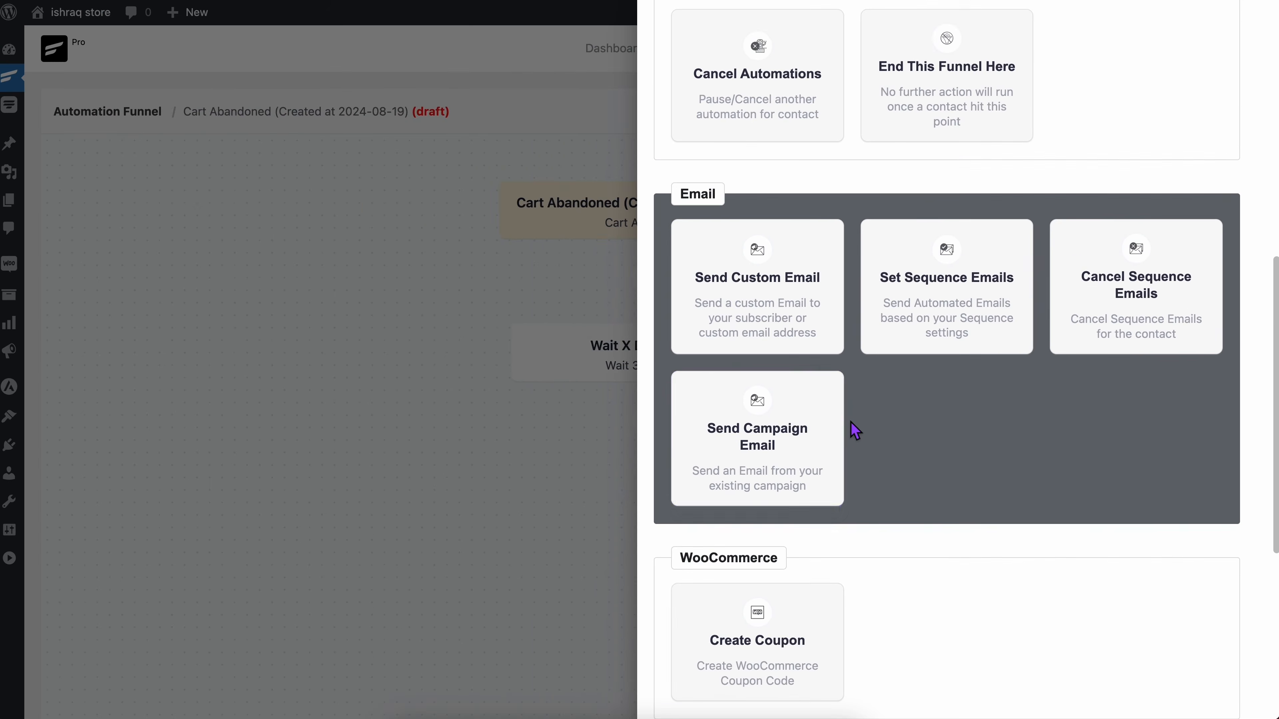
pyautogui.scroll(1, 817, 351)
pyautogui.click(814, 351)
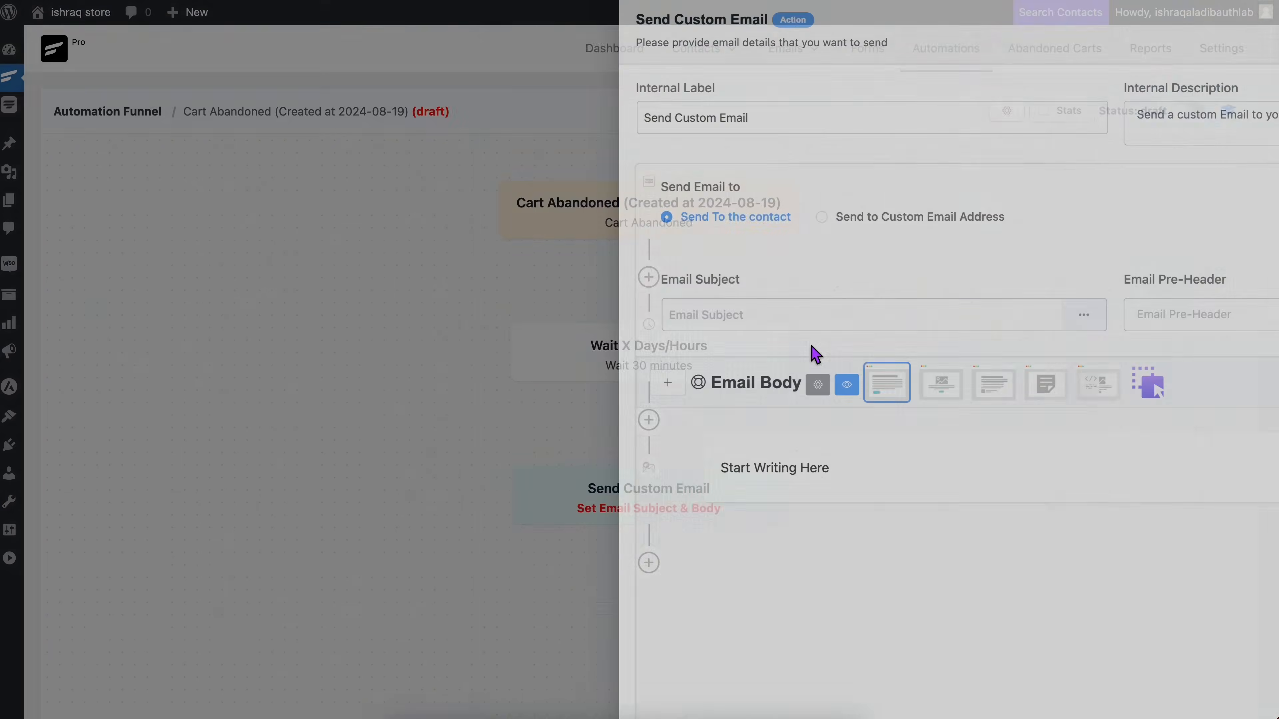
# Step: Set the email subject to "Oops, Did You Forget Something?" and the pre-header to "Your cart is waiting for you!"
pyautogui.click(445, 326)
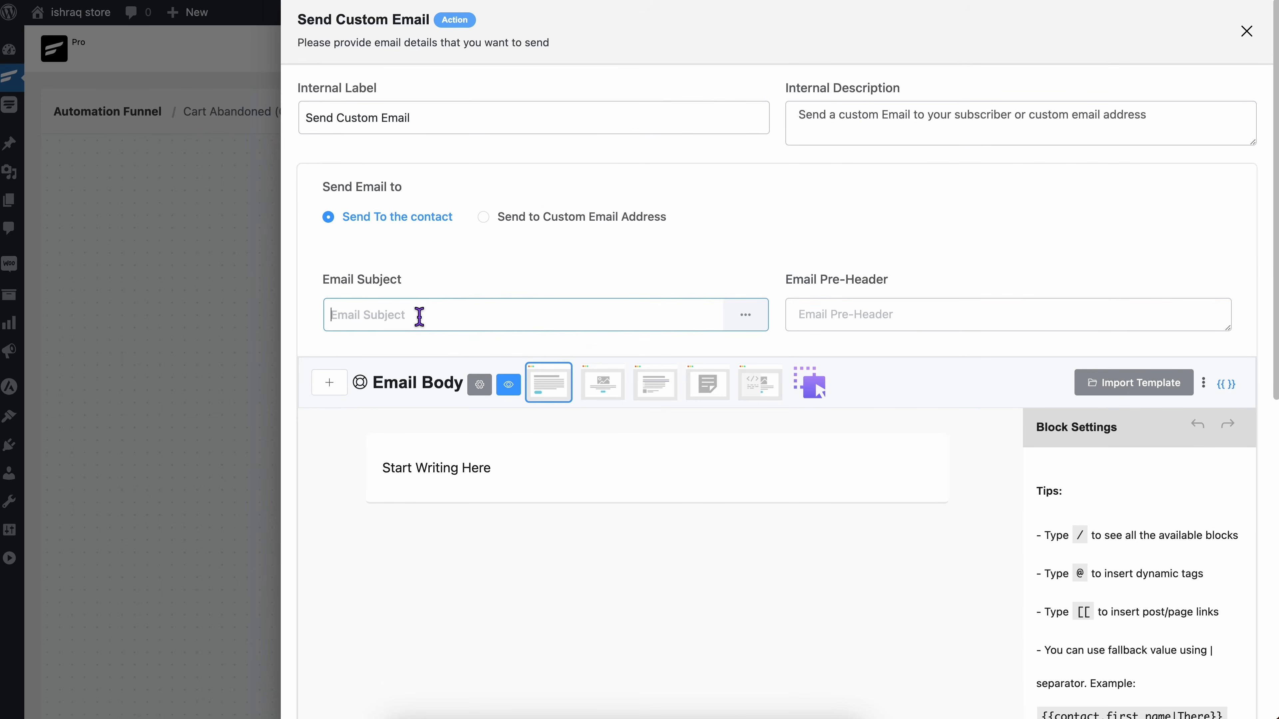
pyautogui.write('Oops, Did You Forget Something?')
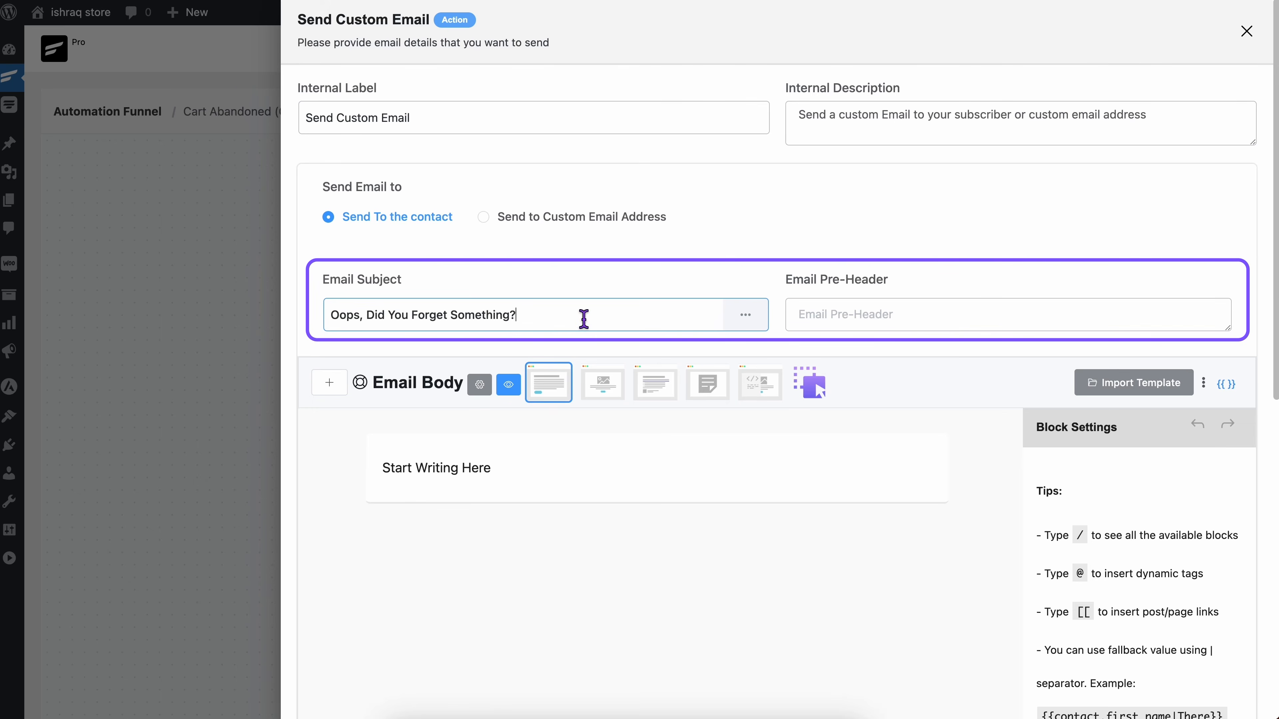
pyautogui.click(830, 325)
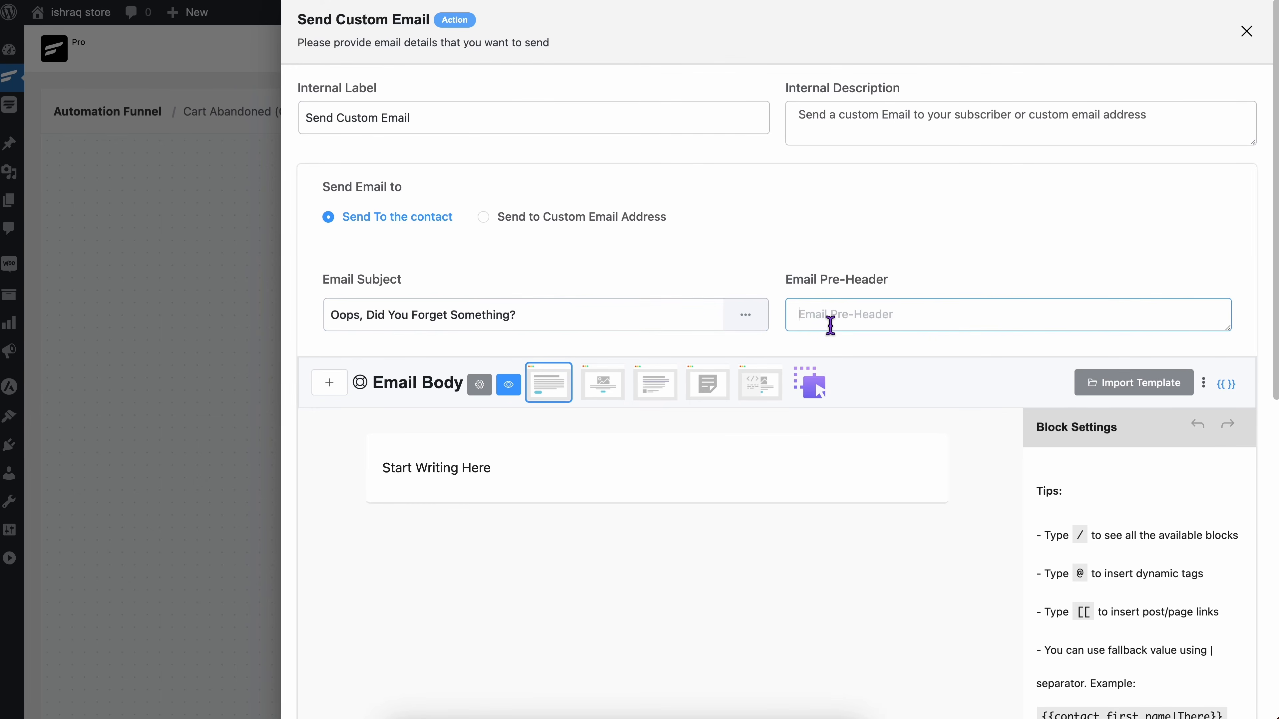
pyautogui.write('Your cart is waiting for you!')
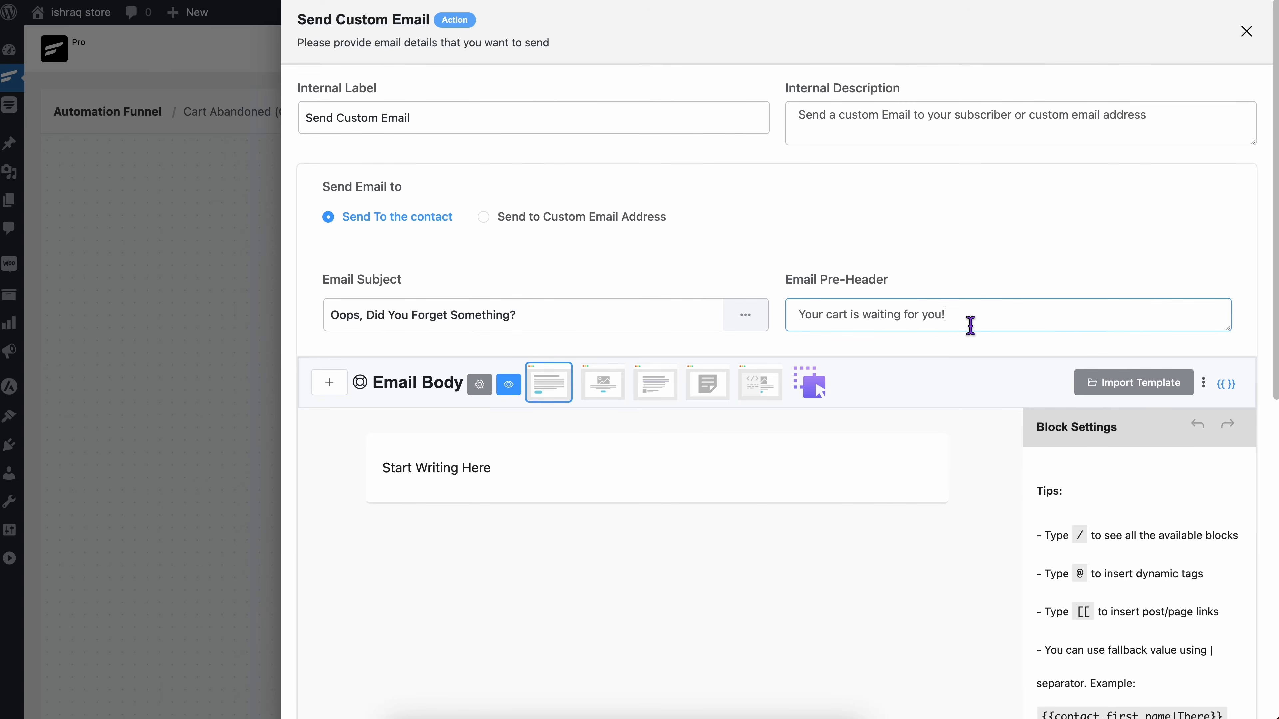
# Step: Check the saved email templates available for import and close the template list
pyautogui.click(964, 343)
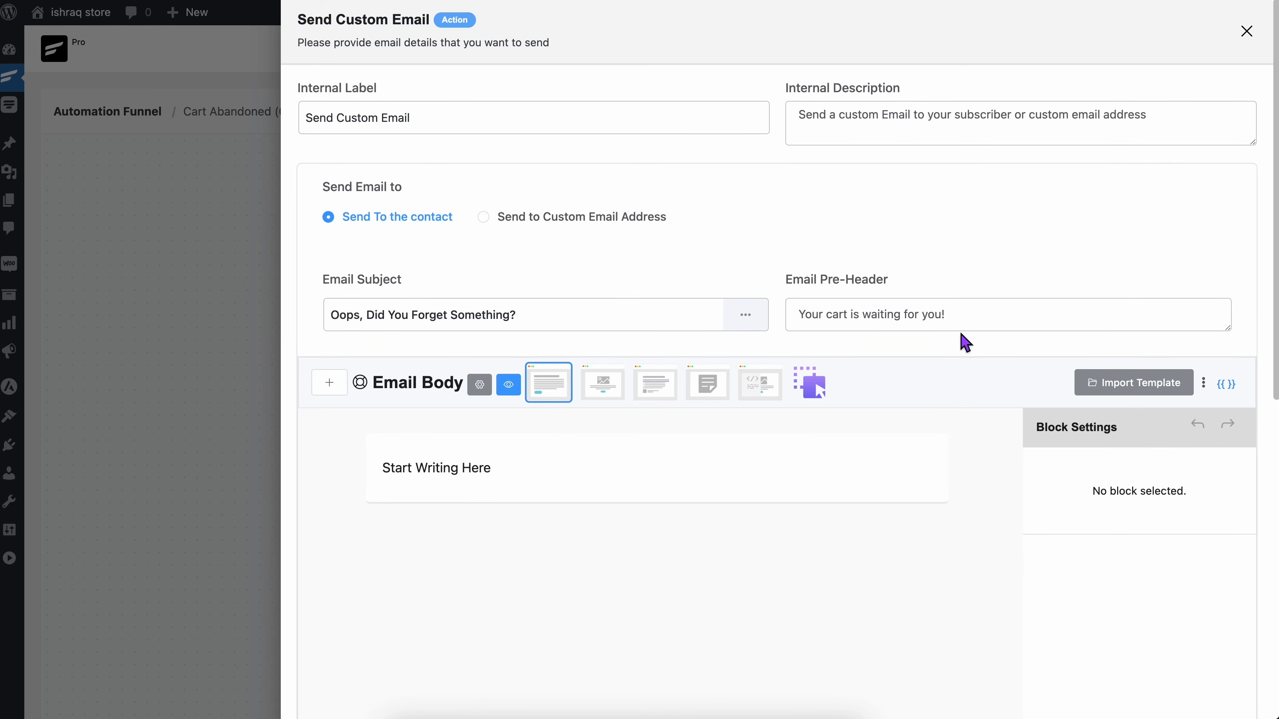
pyautogui.click(1091, 390)
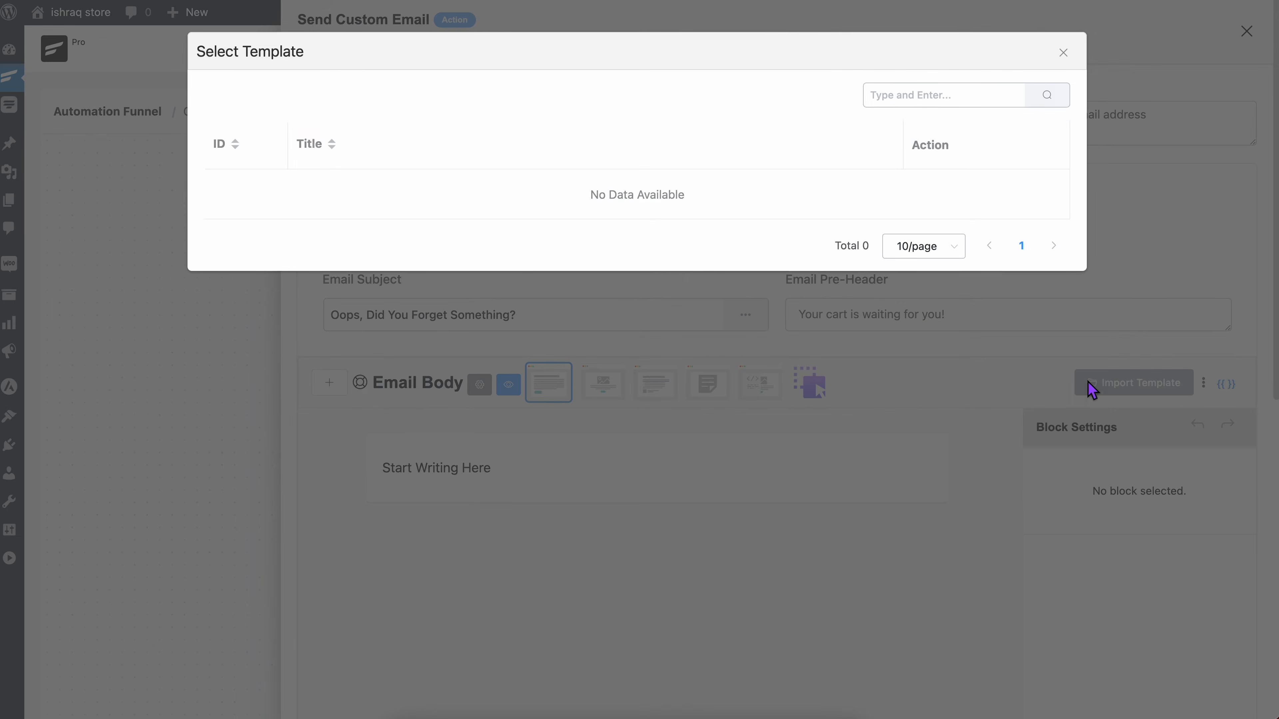
pyautogui.click(1062, 55)
# Step: Paste the prepared reminder message into the email body, with the cart heading, first-name greeting, "Complete your checkout" button and closing line
pyautogui.click(503, 492)
pyautogui.write("Your Shopping Cart is Waiting For You! Hey {{contact.first_name}}, Left something on your shopping cart? Worry not! We've saved what you stored.  Don't miss the chance to get a great deal.")
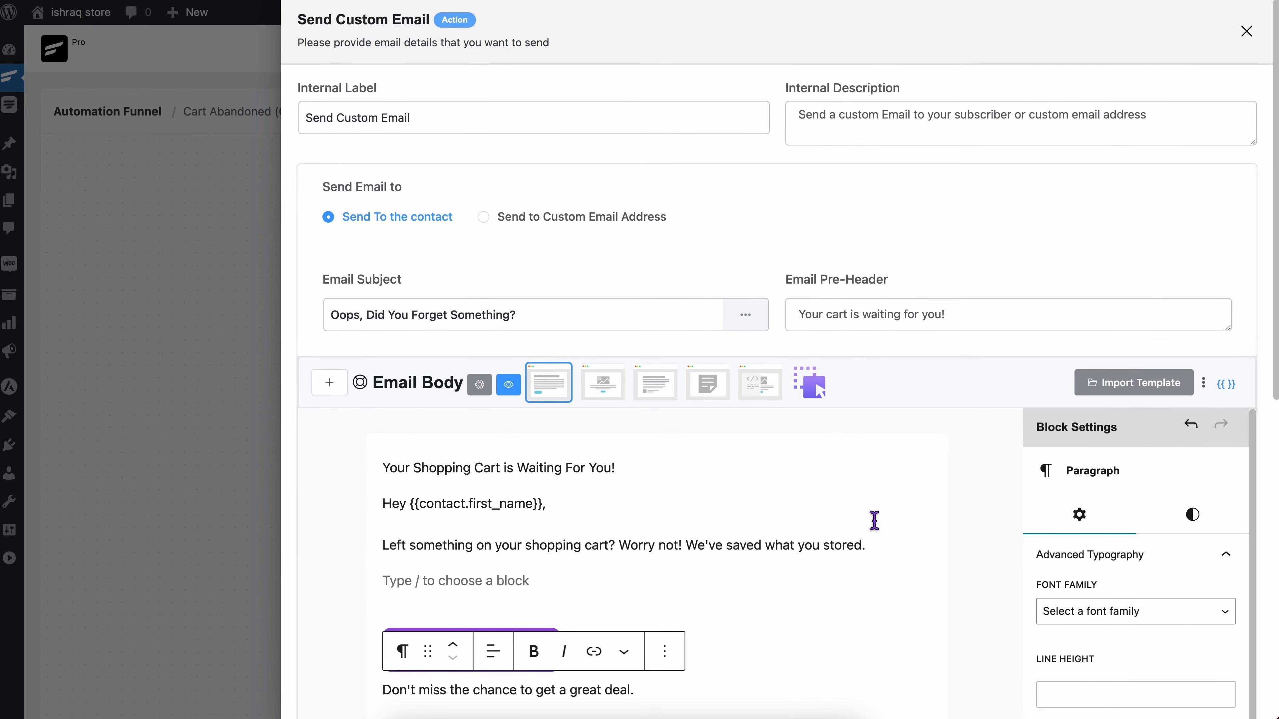
pyautogui.click(889, 564)
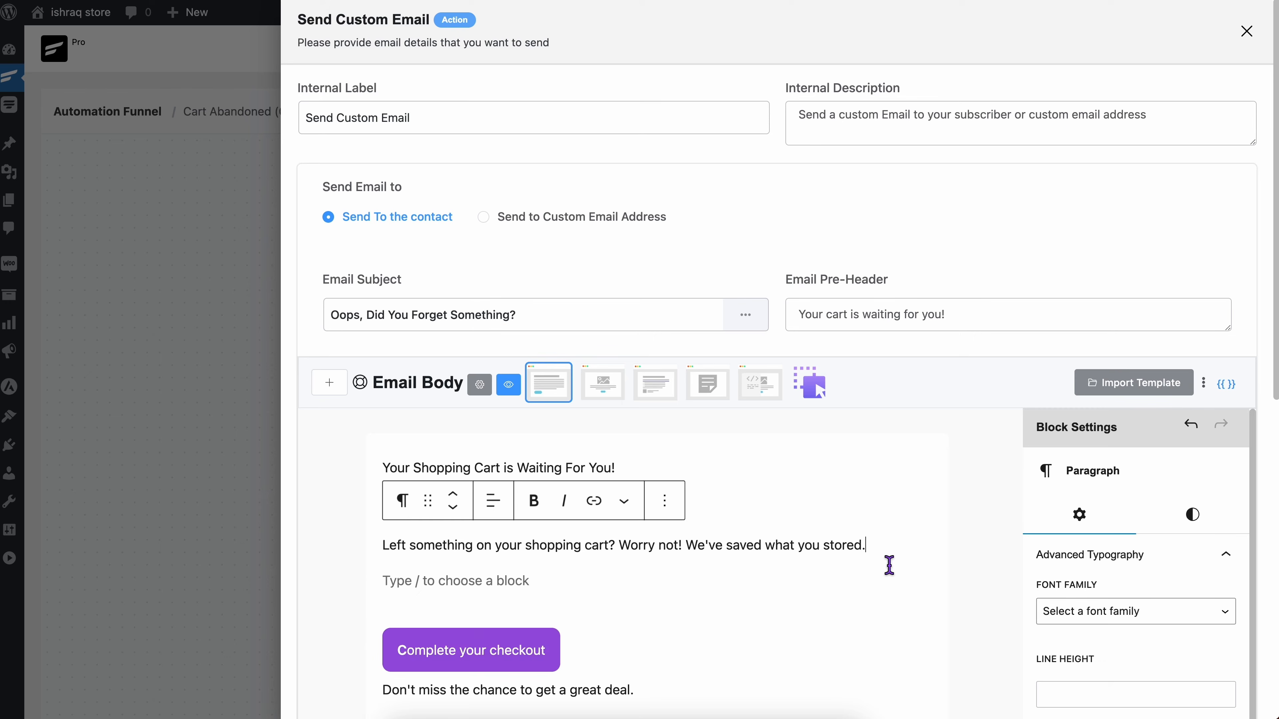
# Step: Insert the abandoned cart recovery URL smartcode, {{ab_cart_woo.recovery_url}}, in the empty block above the checkout button
pyautogui.click(579, 588)
pyautogui.scroll(-3, 742, 585)
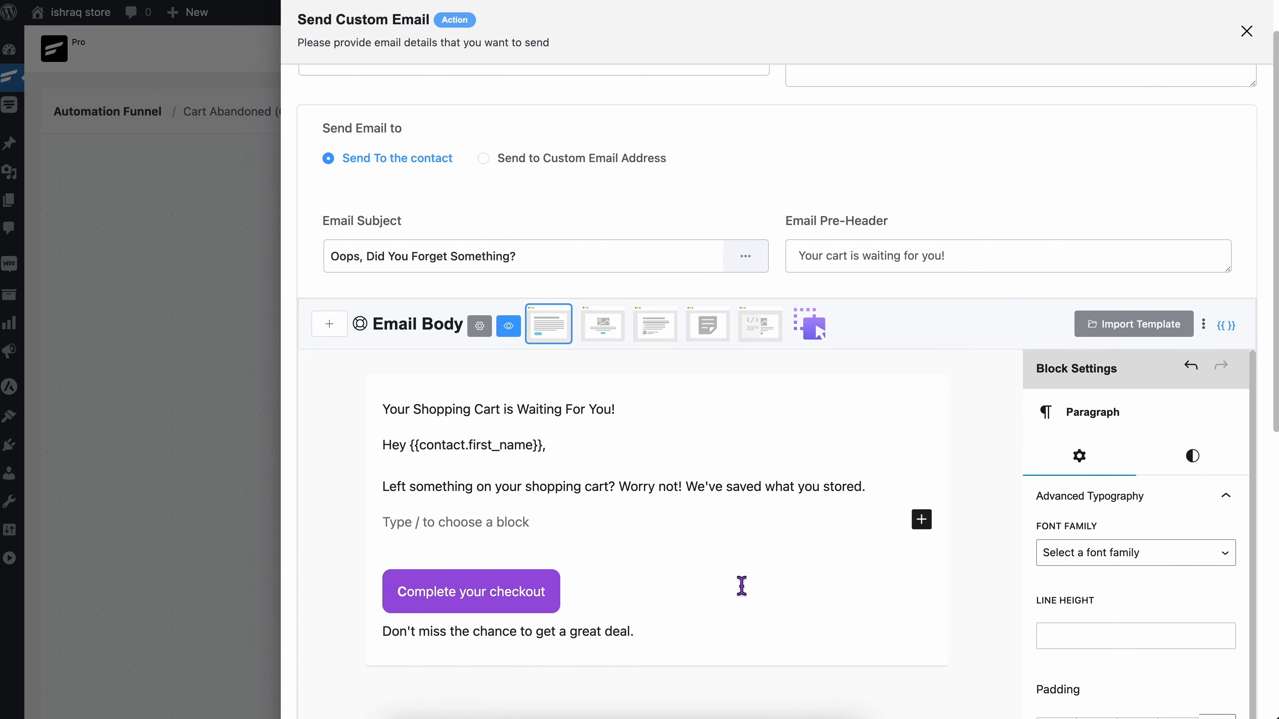
pyautogui.click(1228, 322)
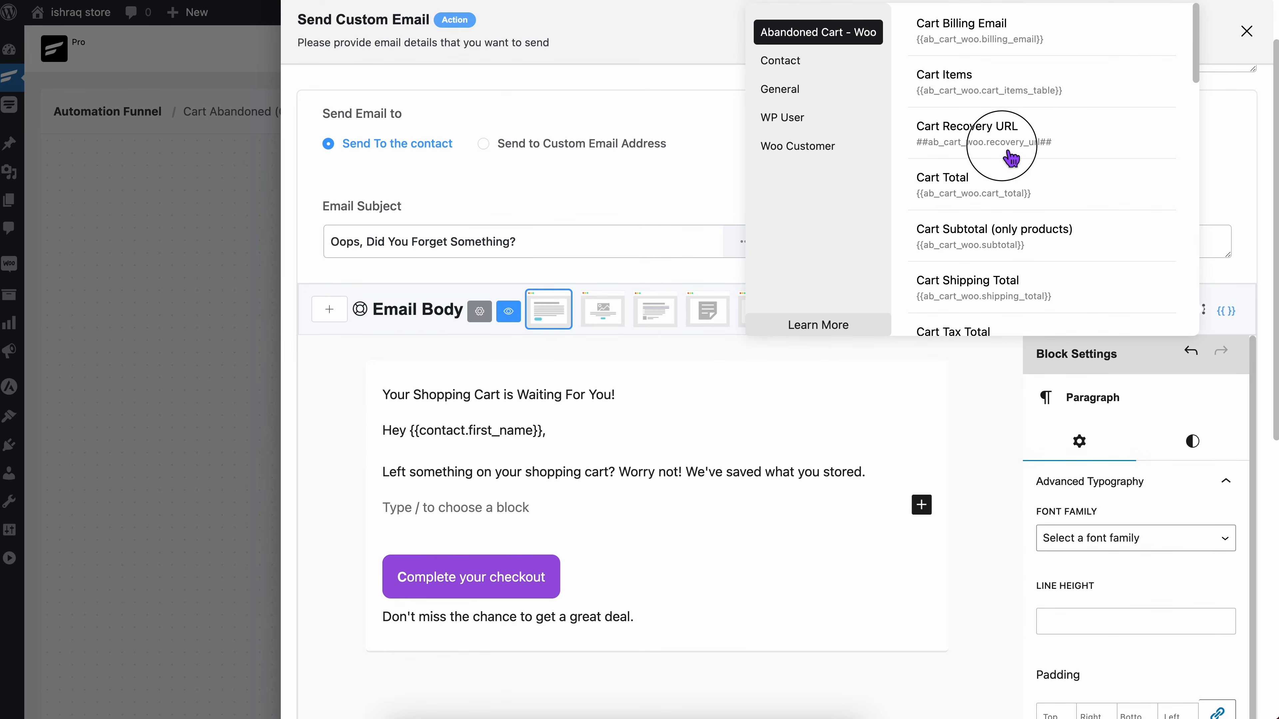
pyautogui.click(1013, 162)
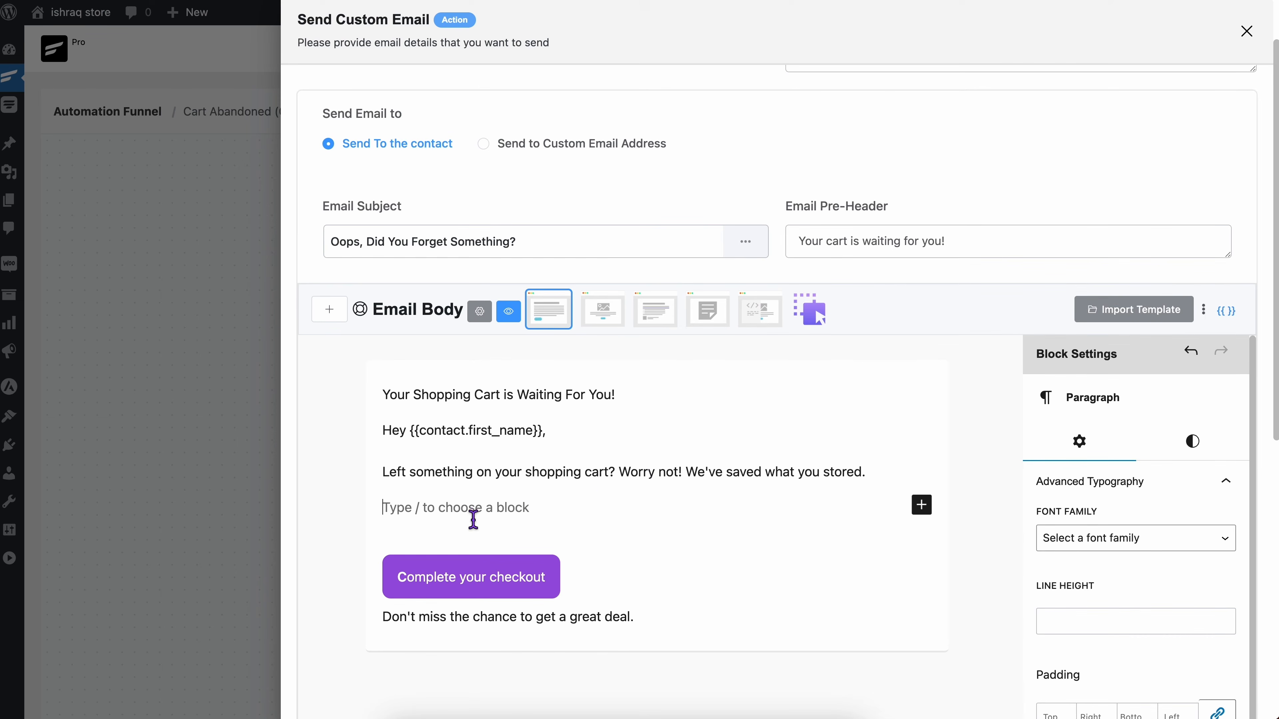
pyautogui.hotkey('ctrl', 'v')
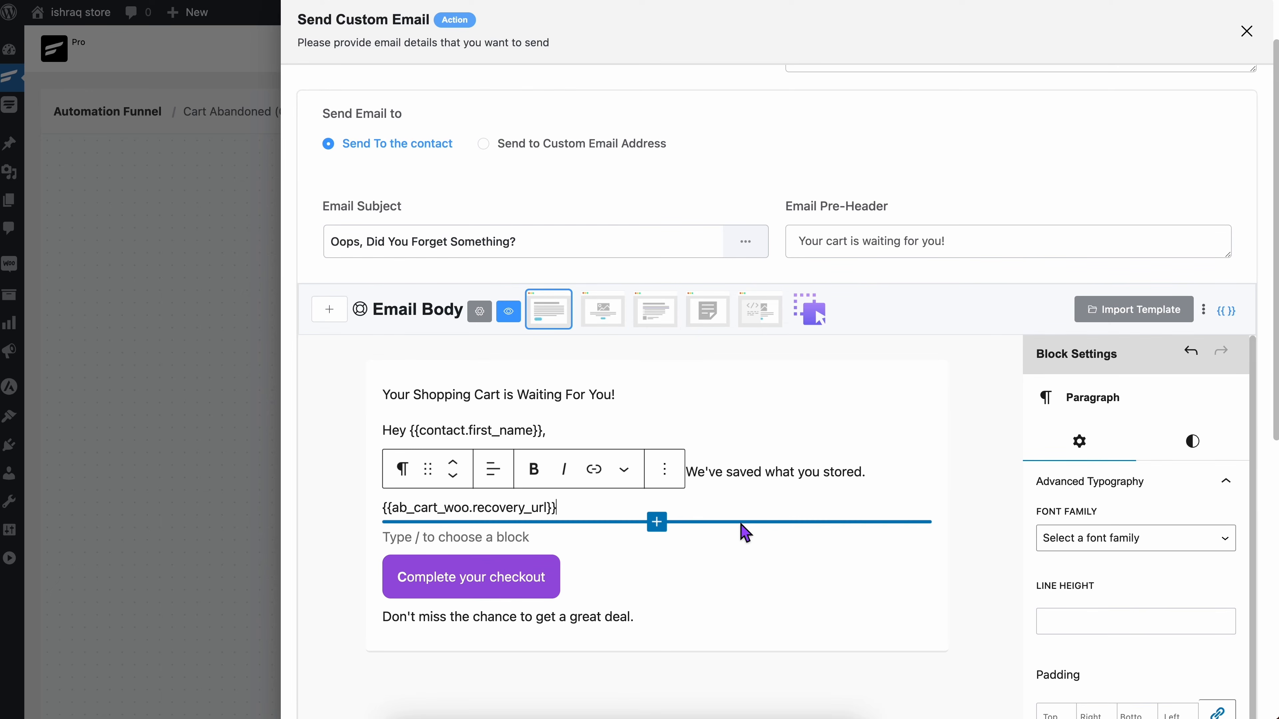
# Step: Insert the Cart Items smartcode {{ab_cart_woo.cart_items_table}} in the block below the recovery URL
pyautogui.click(420, 536)
pyautogui.click(1228, 321)
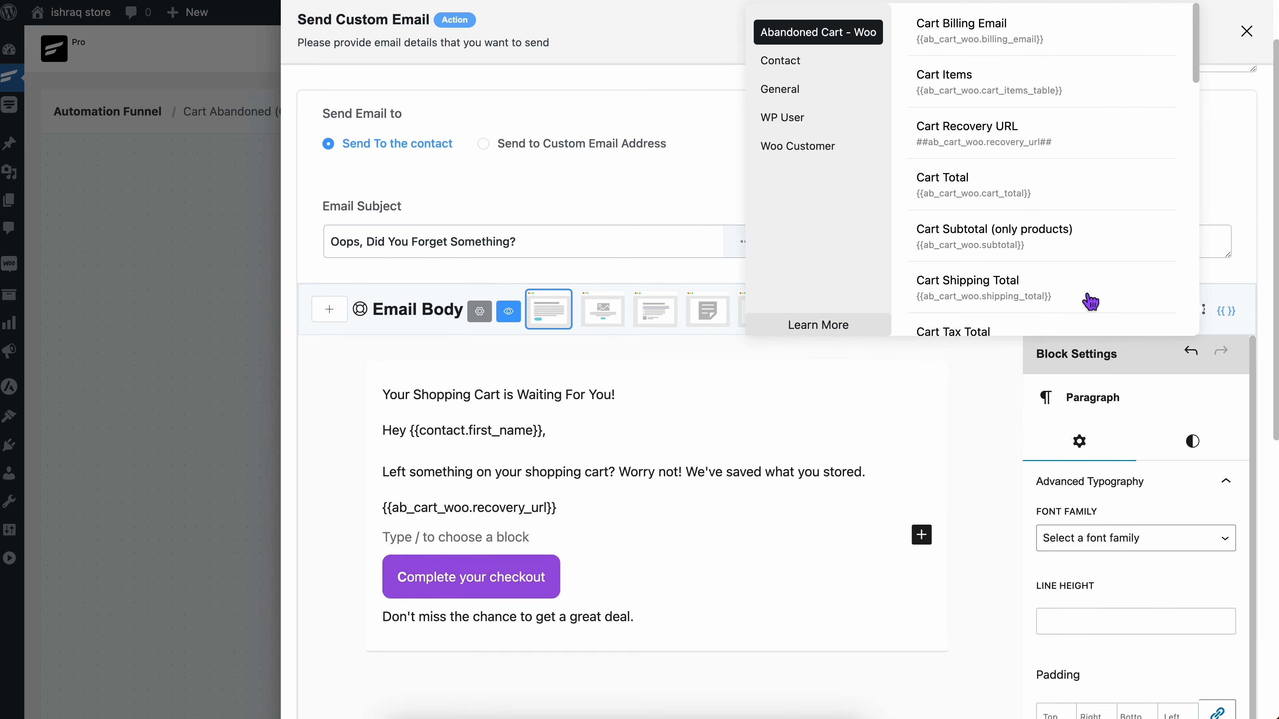
pyautogui.click(979, 81)
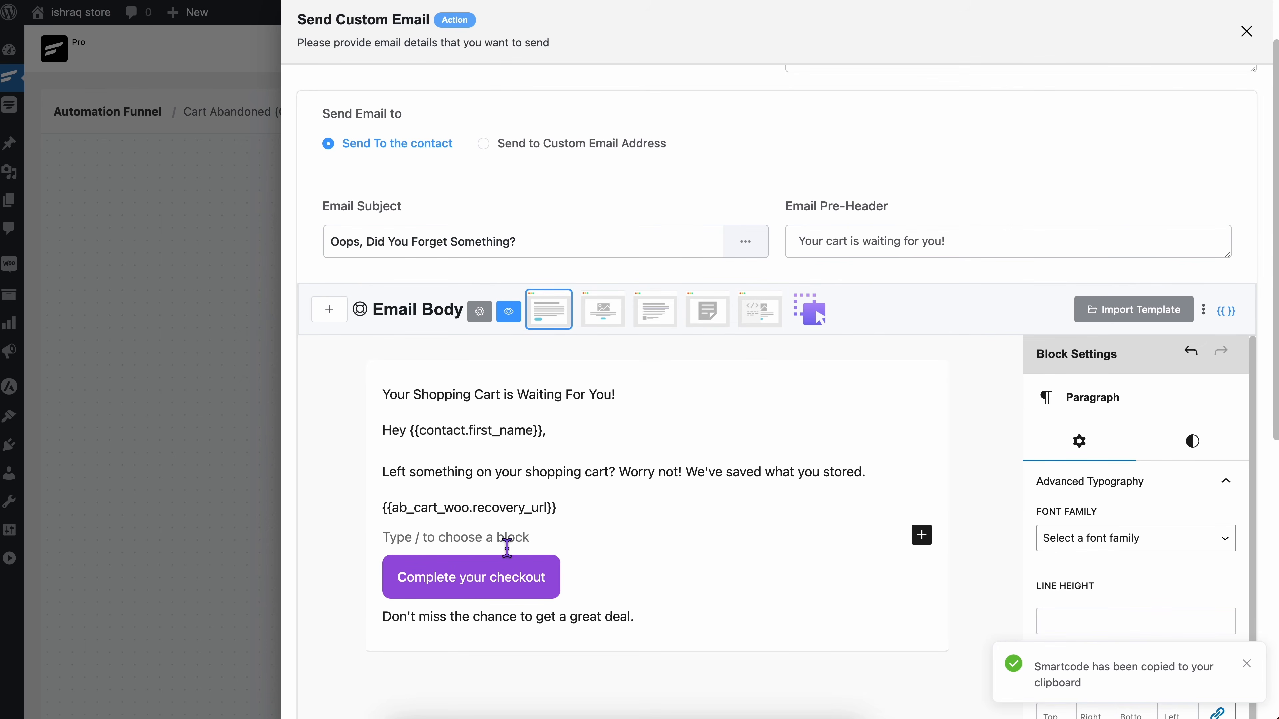
pyautogui.hotkey('ctrl', 'v')
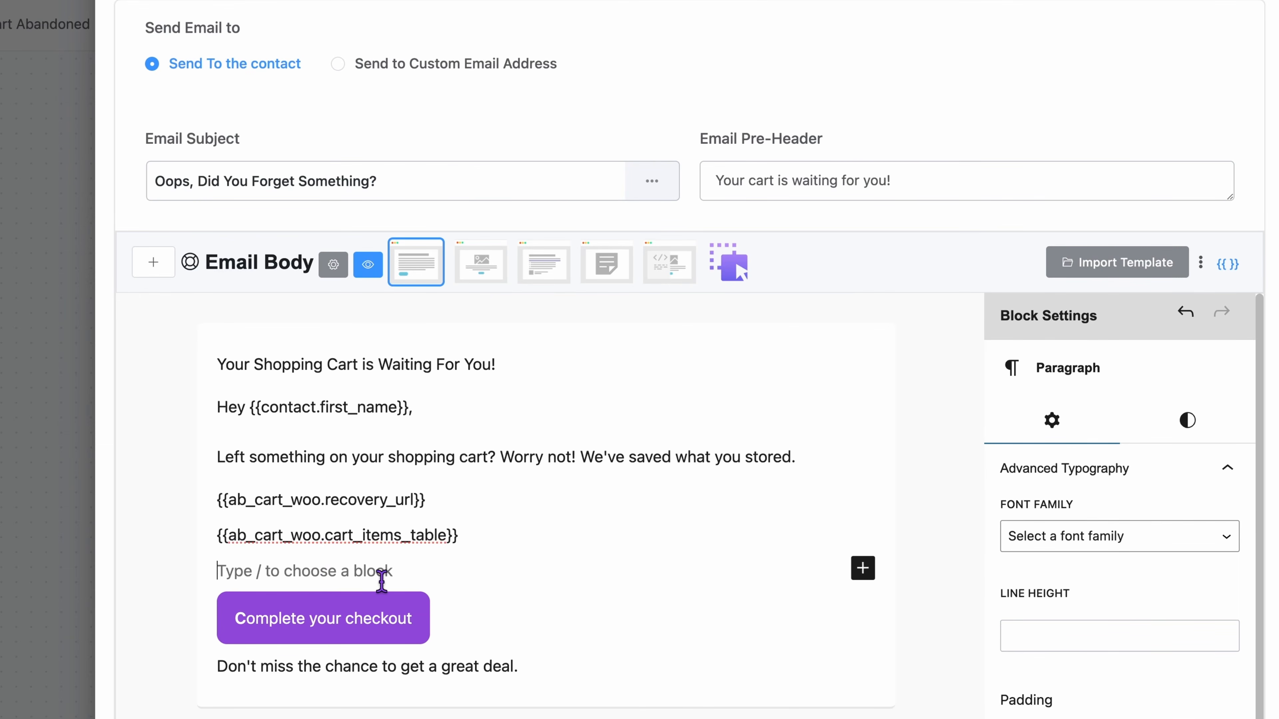
# Step: Add the coupon smartcode {{woo_coupon.9_43}} below the cart items table and save the email action's settings
pyautogui.press('super+v')
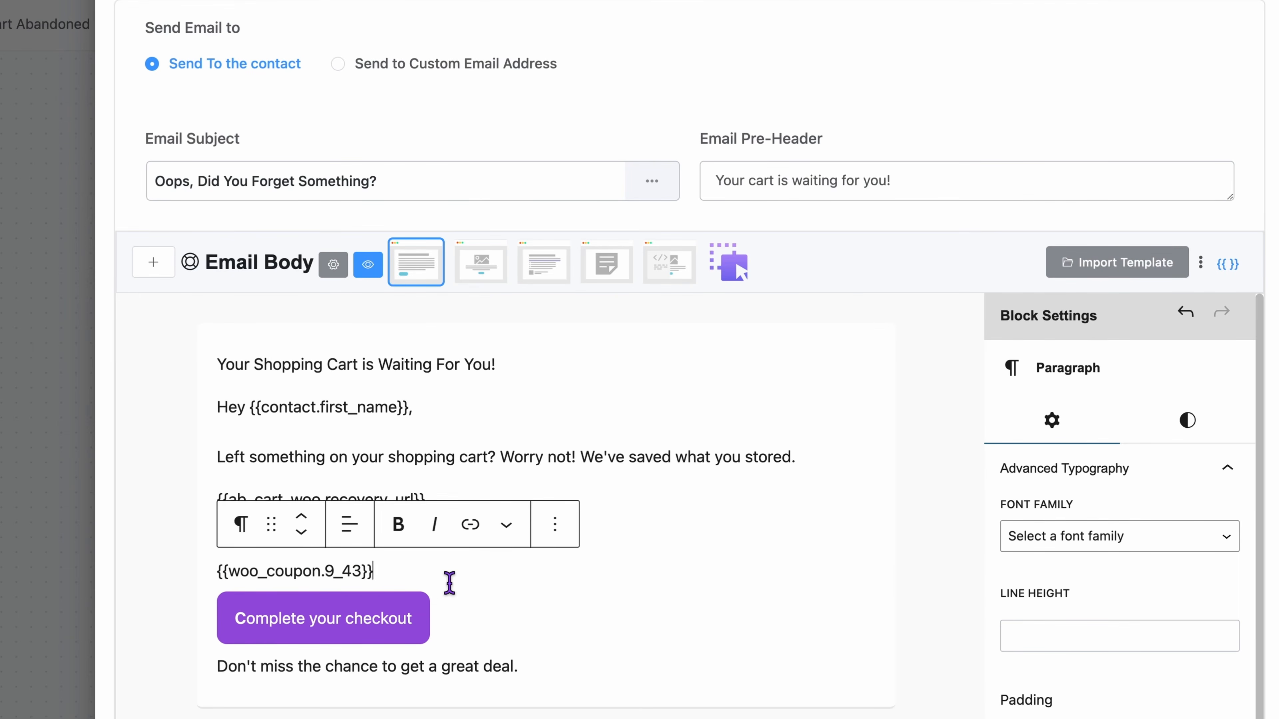
pyautogui.press('Return')
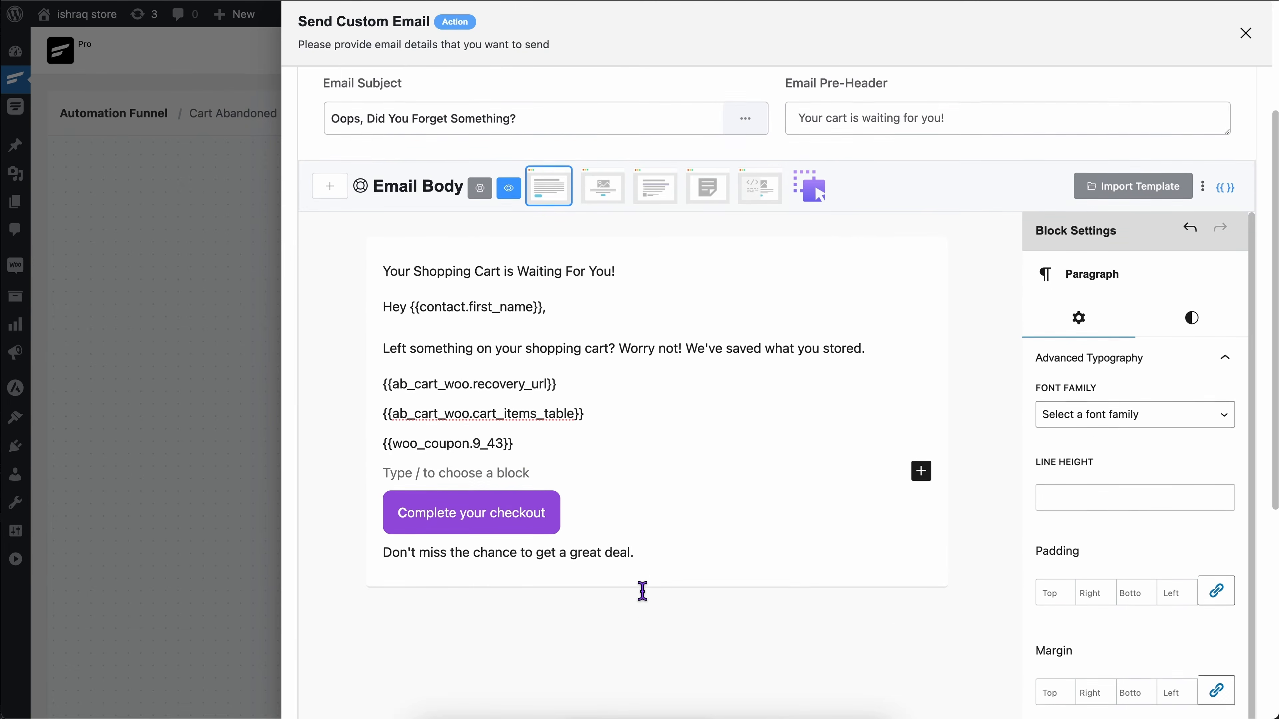
pyautogui.scroll(-10, 534, 604)
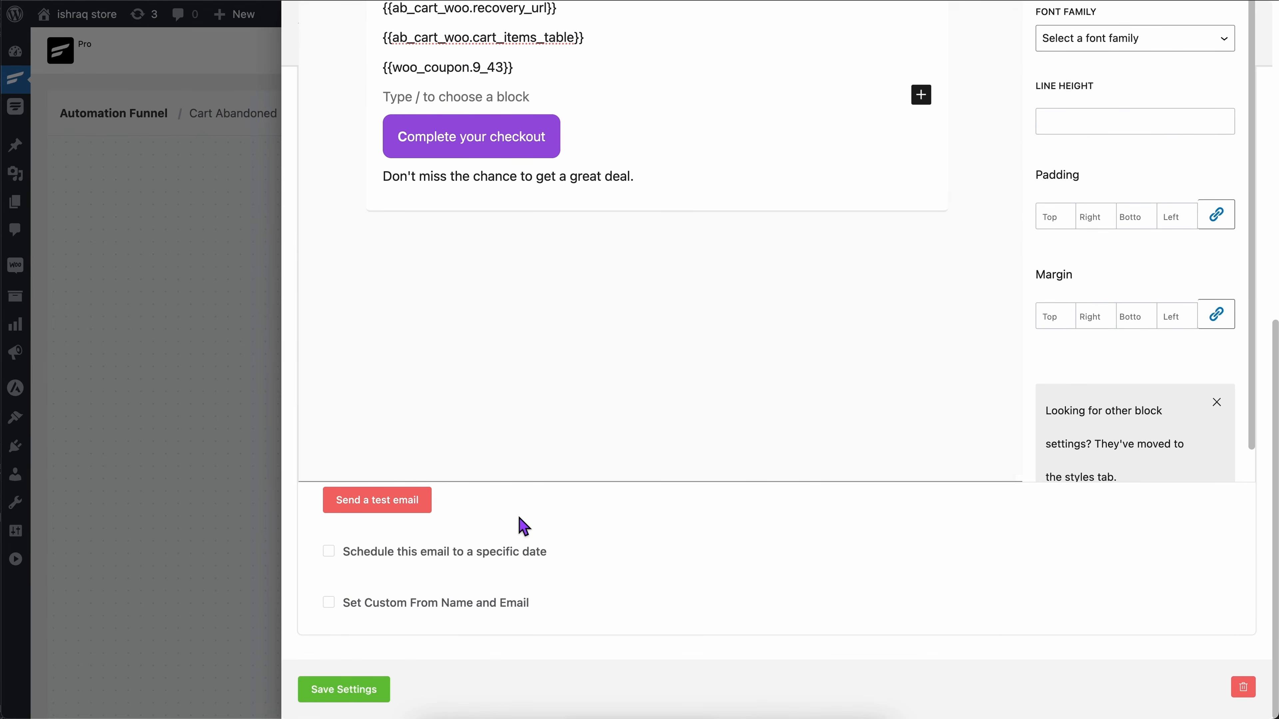
pyautogui.click(580, 578)
pyautogui.click(376, 700)
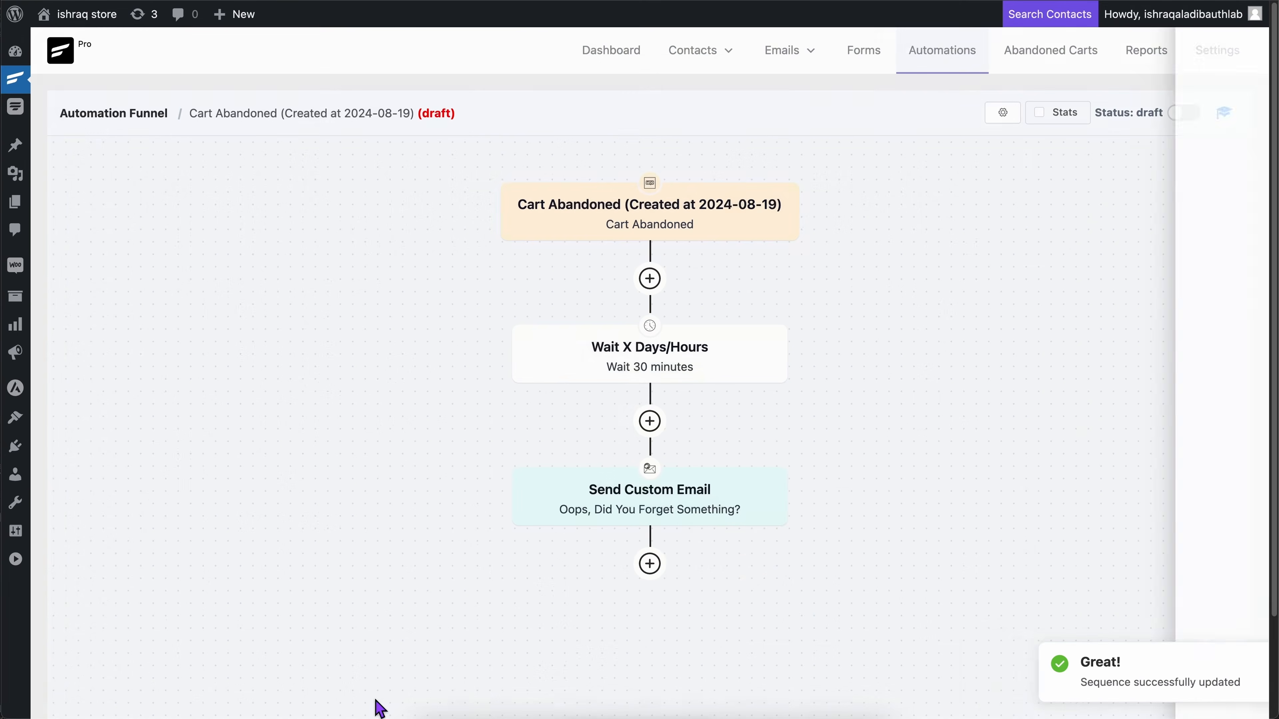
# Step: Look through the action blocks that can follow the Send Custom Email step in the funnel
pyautogui.click(663, 571)
pyautogui.scroll(-5, 669, 579)
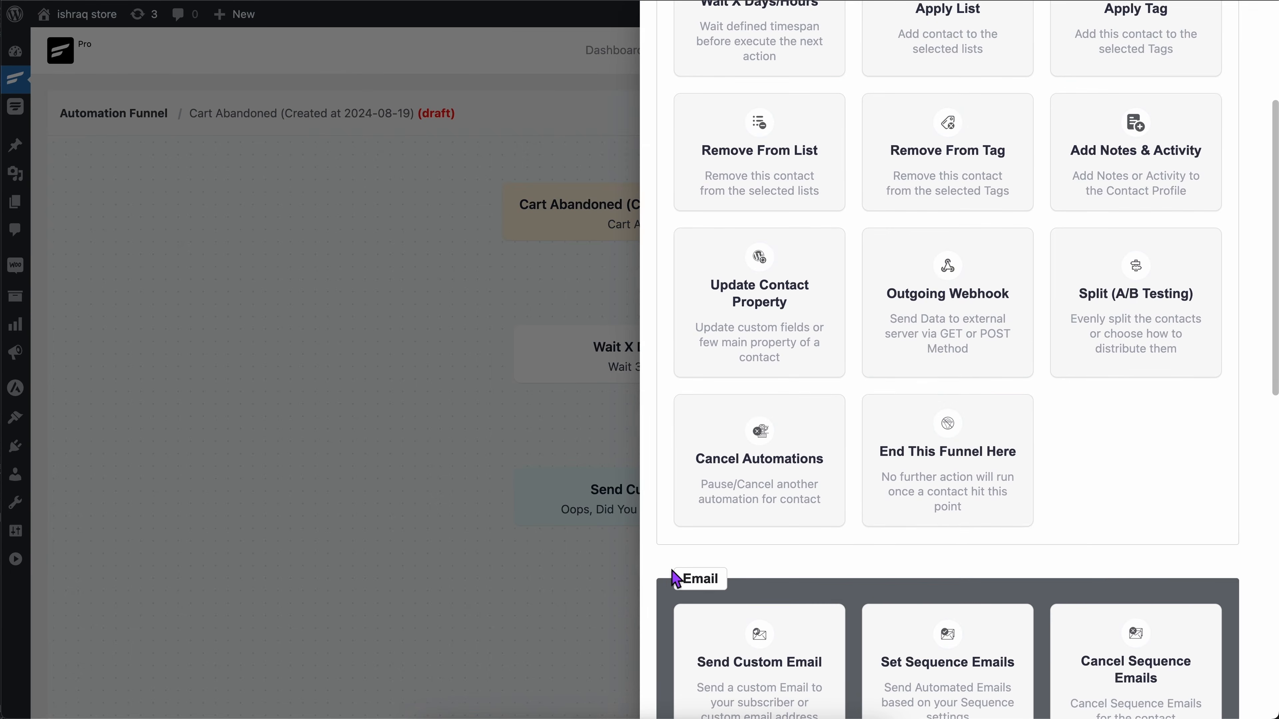
pyautogui.click(920, 522)
pyautogui.click(746, 215)
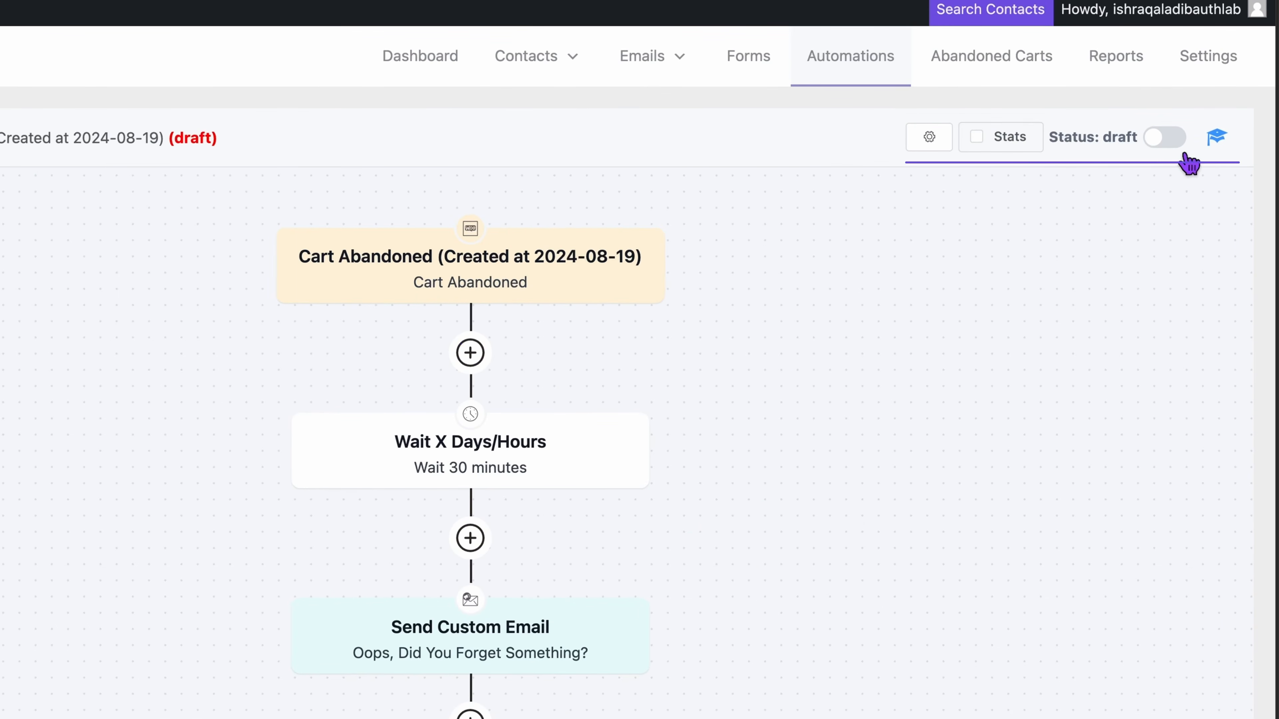
# Step: Switch the Cart Abandoned automation's status from draft to published
pyautogui.click(1164, 137)
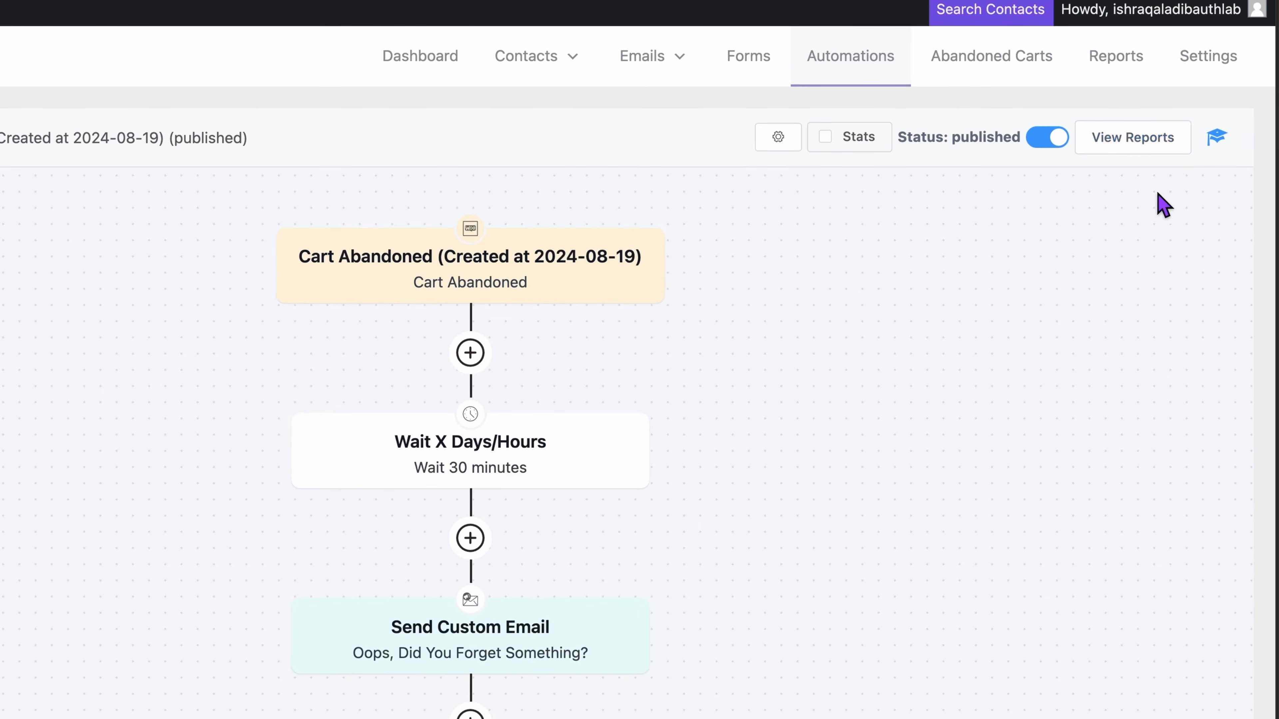